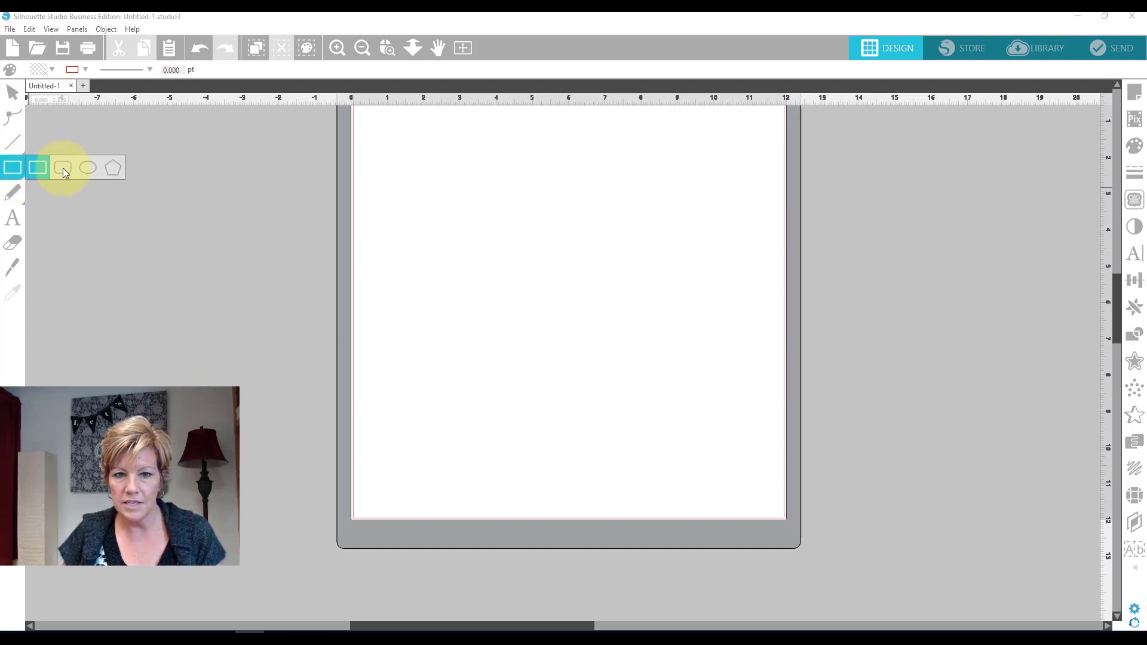
# Build a frame from a rectangle about 7.1 by 3.6 in and its 0.125 in rounded offset, joined as a compound path.
pyautogui.click(88, 167)
pyautogui.moveTo(398, 157); pyautogui.dragTo(655, 286)
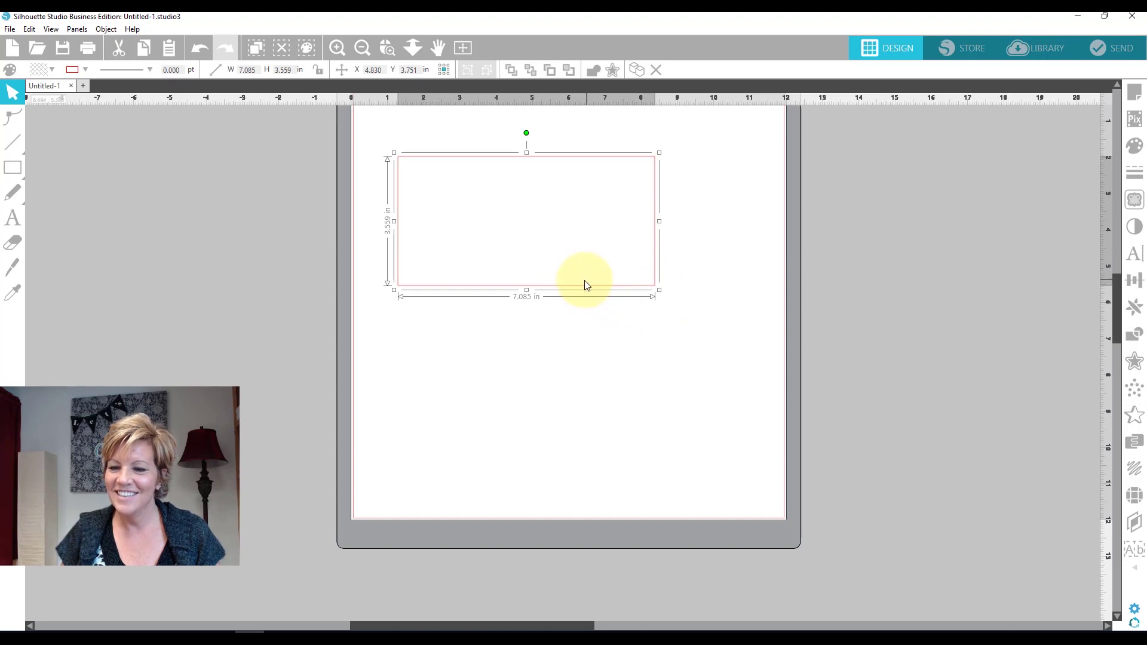
pyautogui.click(577, 294)
pyautogui.click(587, 266)
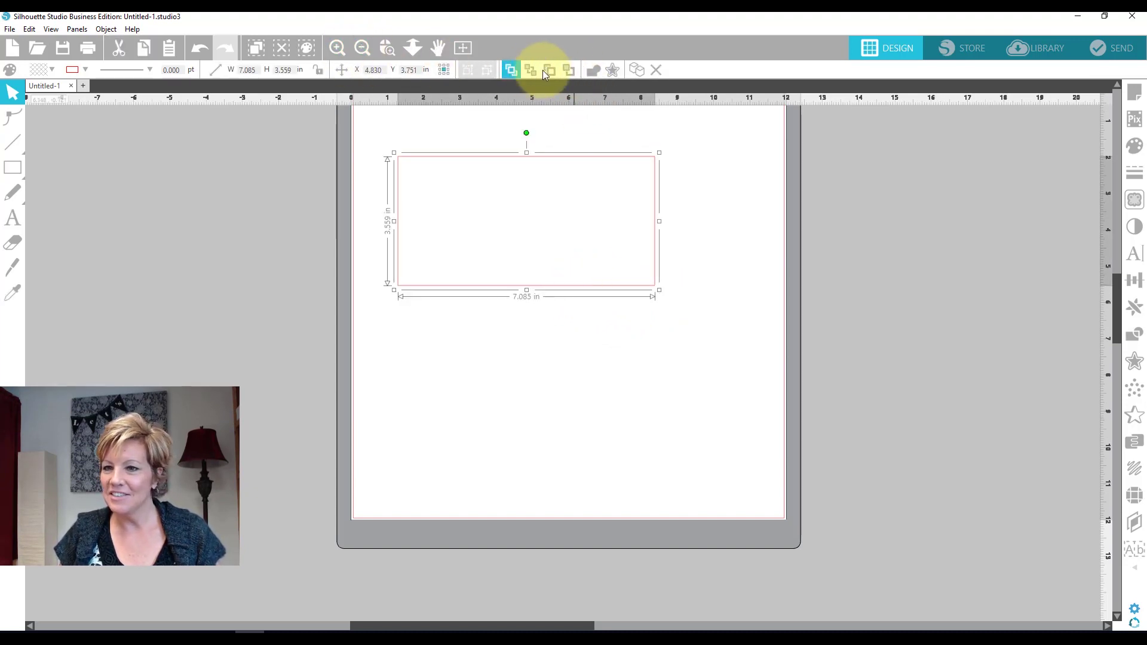
pyautogui.click(613, 70)
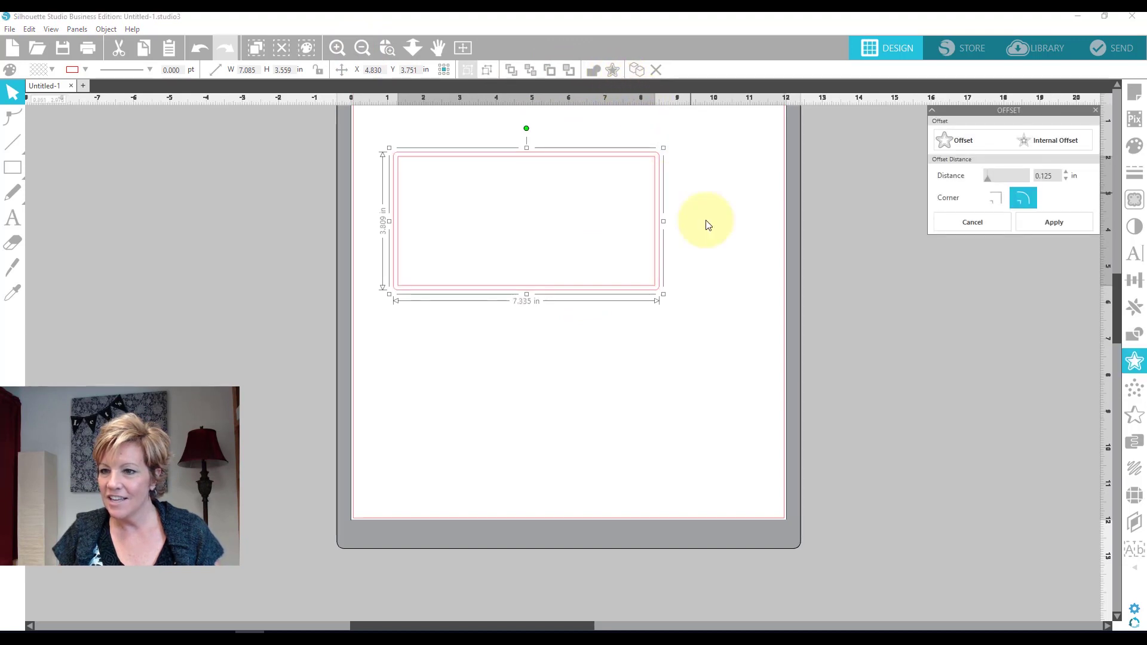
pyautogui.moveTo(389, 139); pyautogui.dragTo(691, 312)
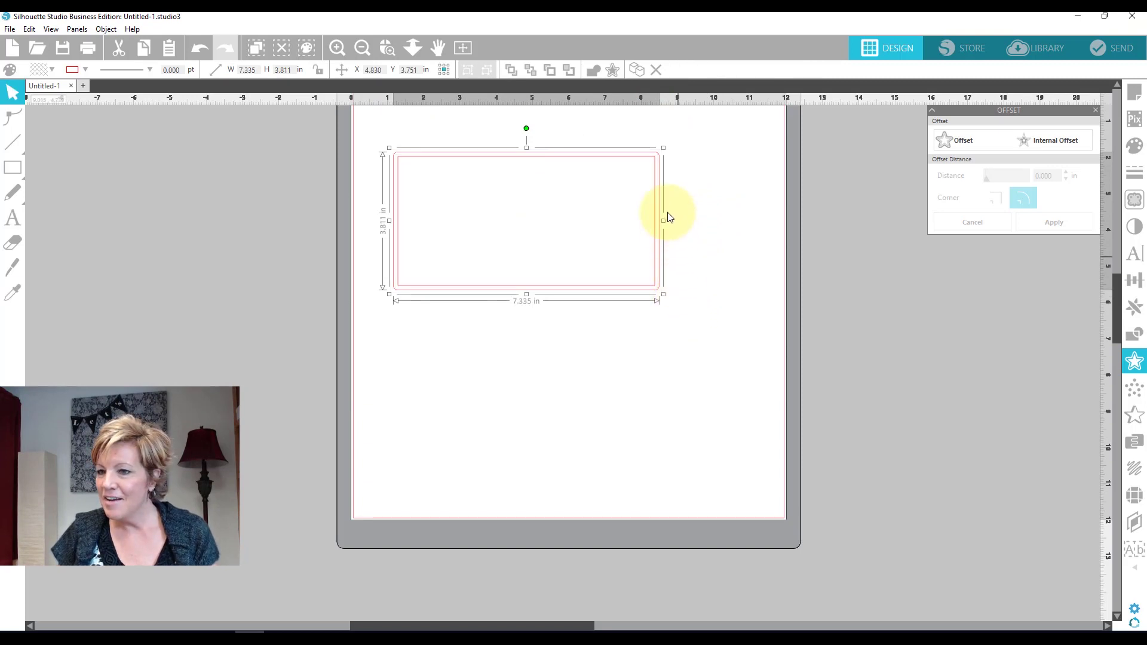
# Fill the rectangular frame with black.
pyautogui.click(1135, 145)
pyautogui.click(1018, 172)
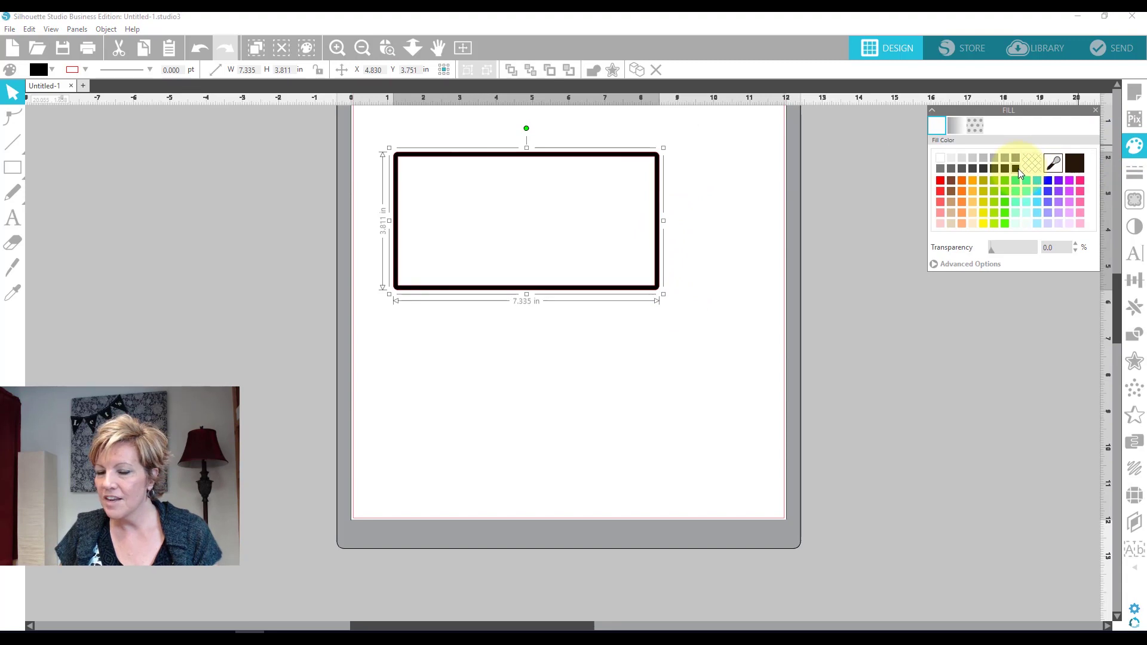
pyautogui.click(609, 368)
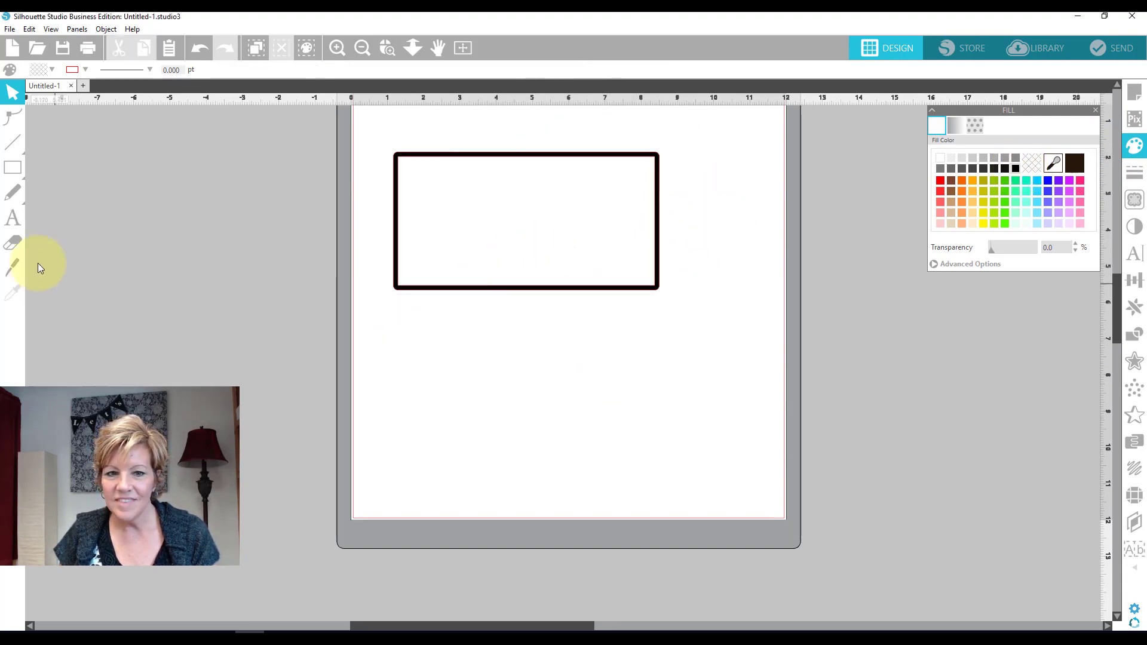
# Add the text "Shoes" below the frame and fill its letters with black.
pyautogui.click(13, 217)
pyautogui.click(405, 396)
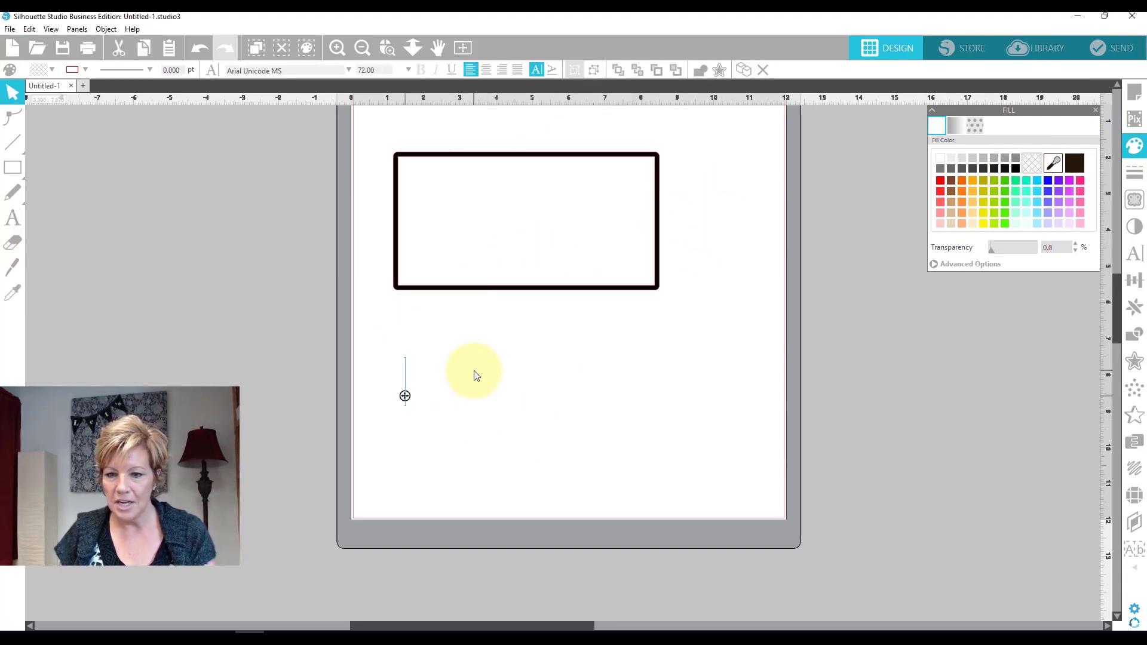
pyautogui.write('Shoes')
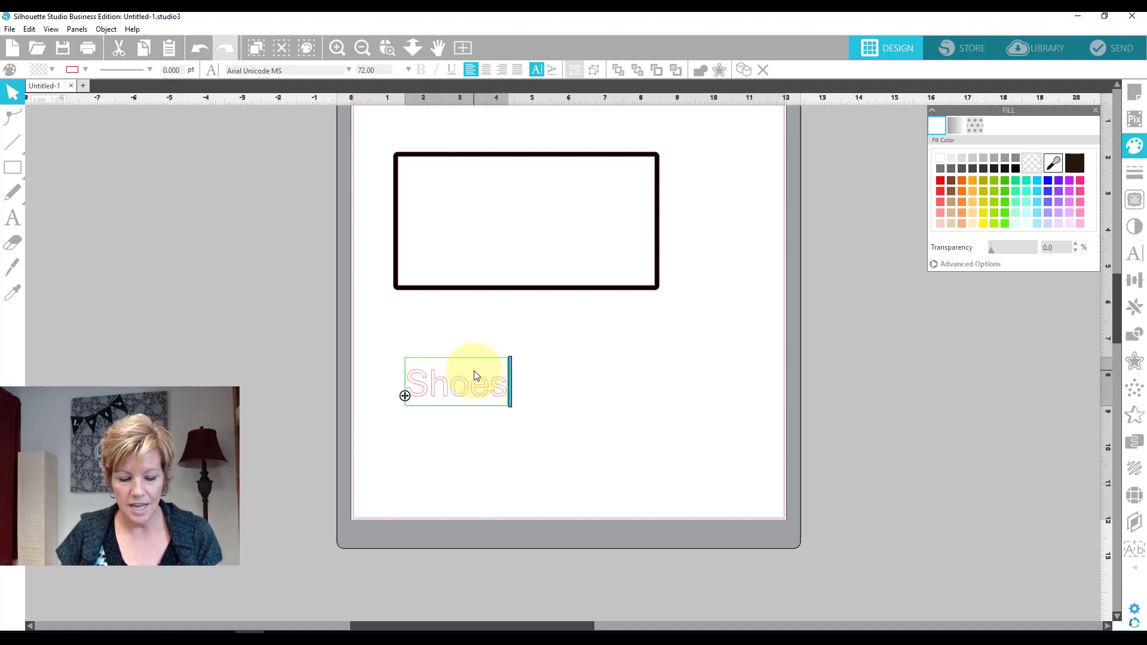
pyautogui.hotkey('ctrl', 'a')
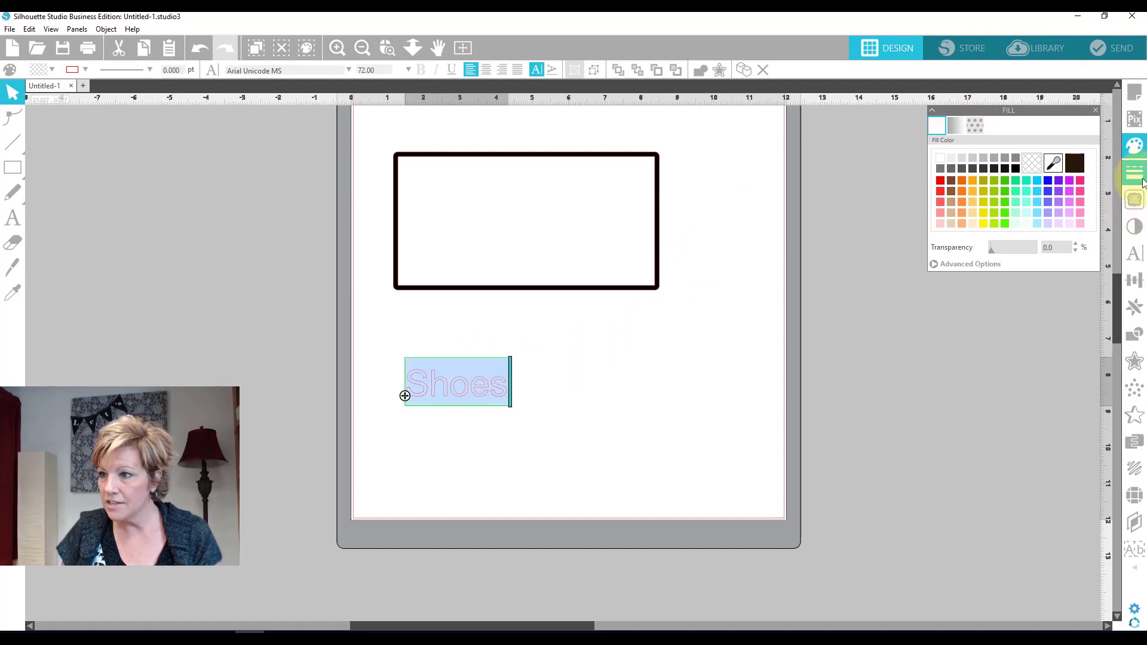
pyautogui.click(1015, 168)
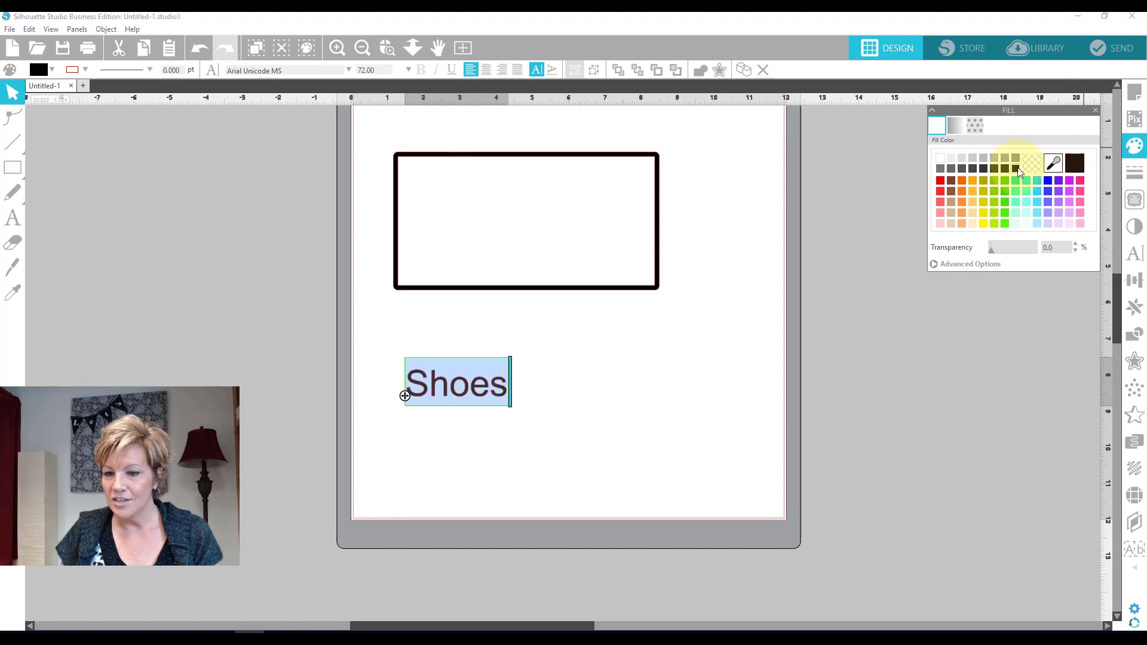
# Set the "Shoes" text in the Athena Script font and enlarge it to about 5.2 in wide.
pyautogui.click(1125, 251)
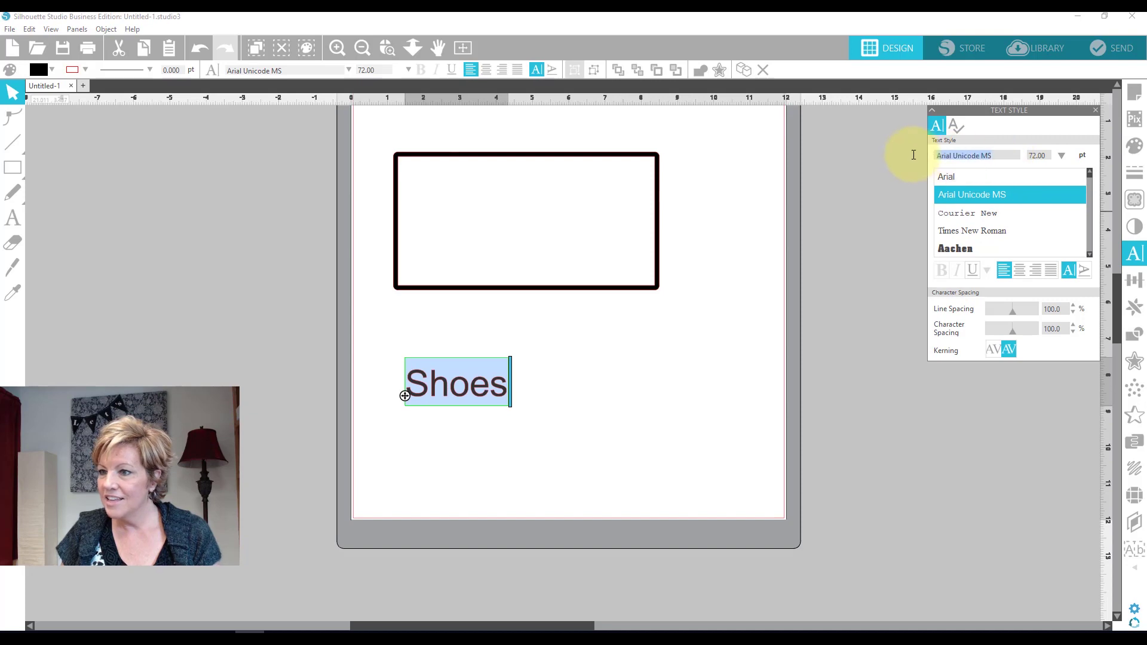
pyautogui.write('athena Script')
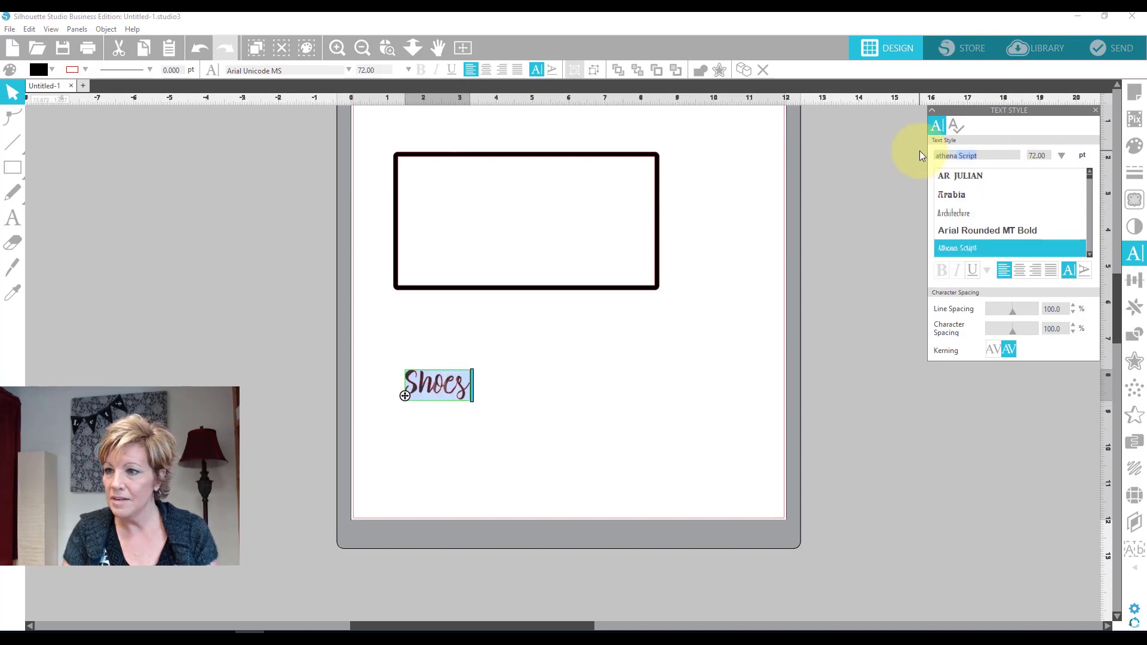
pyautogui.click(442, 384)
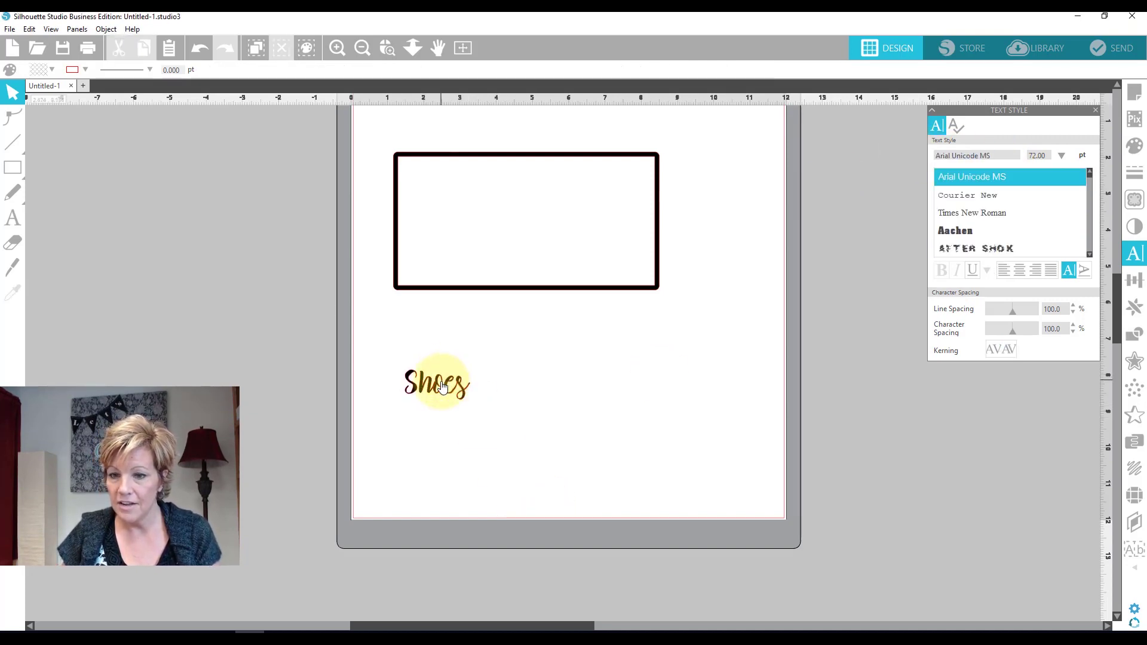
pyautogui.moveTo(475, 406); pyautogui.dragTo(588, 458)
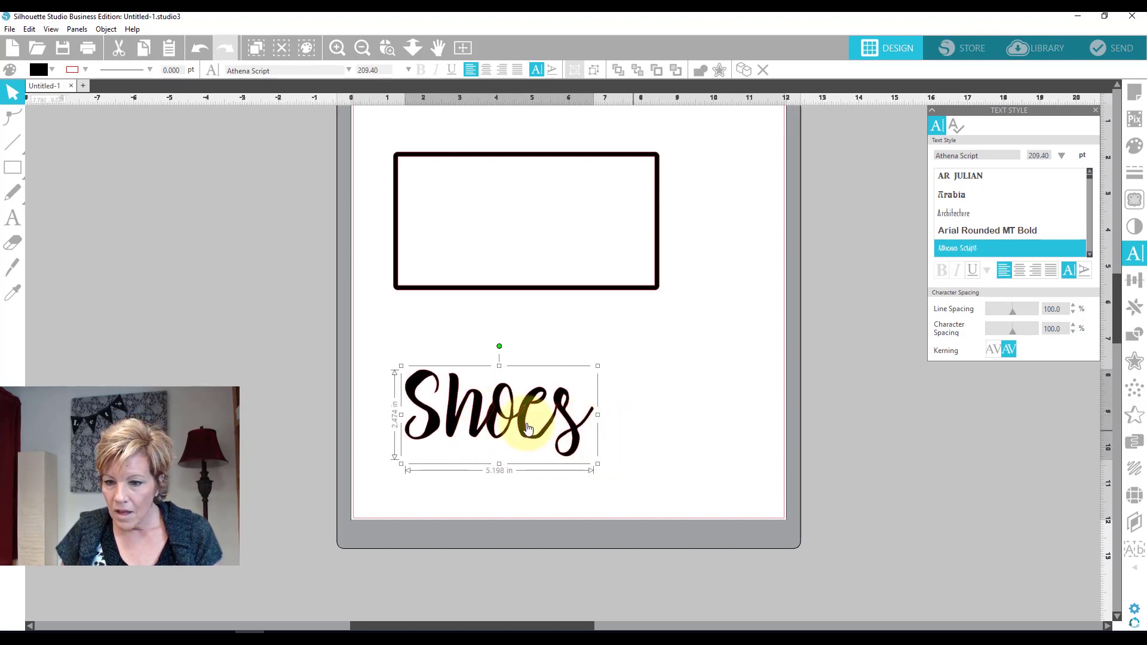
# Weld the overlapping script letters of the "Shoes" text.
pyautogui.rightClick(493, 423)
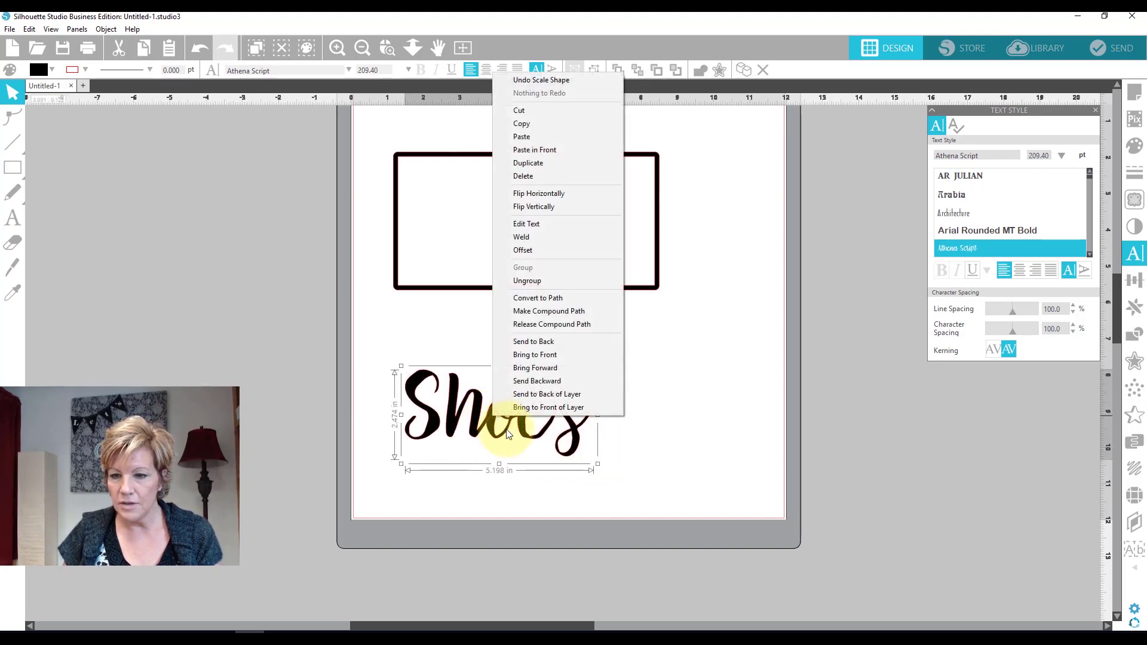
pyautogui.click(552, 237)
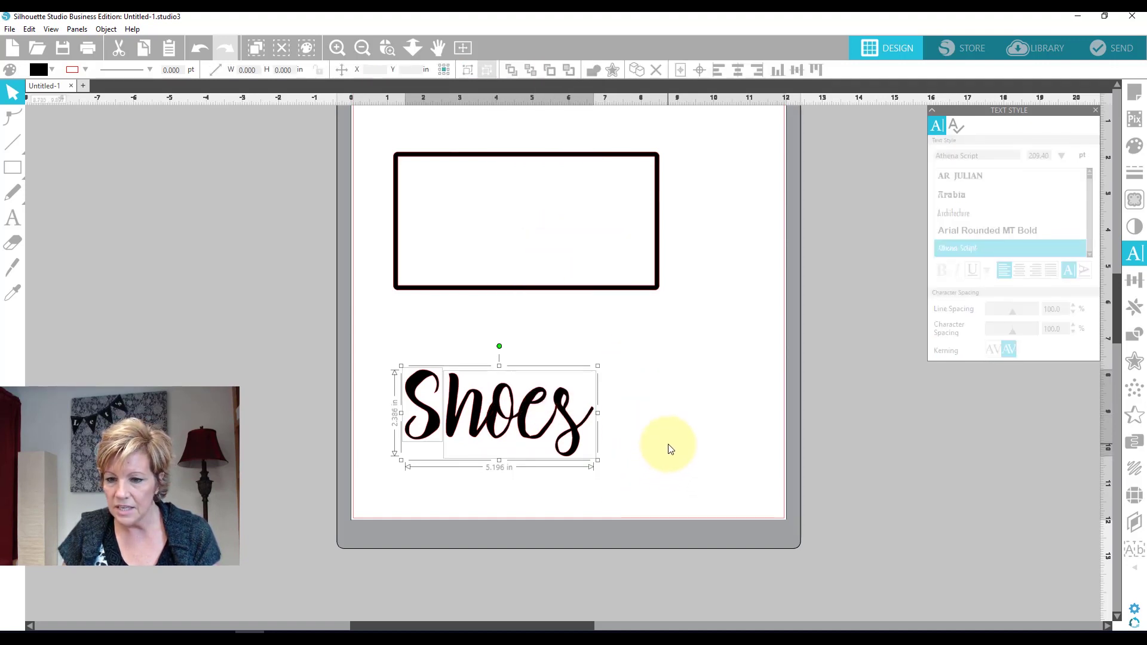
pyautogui.click(655, 436)
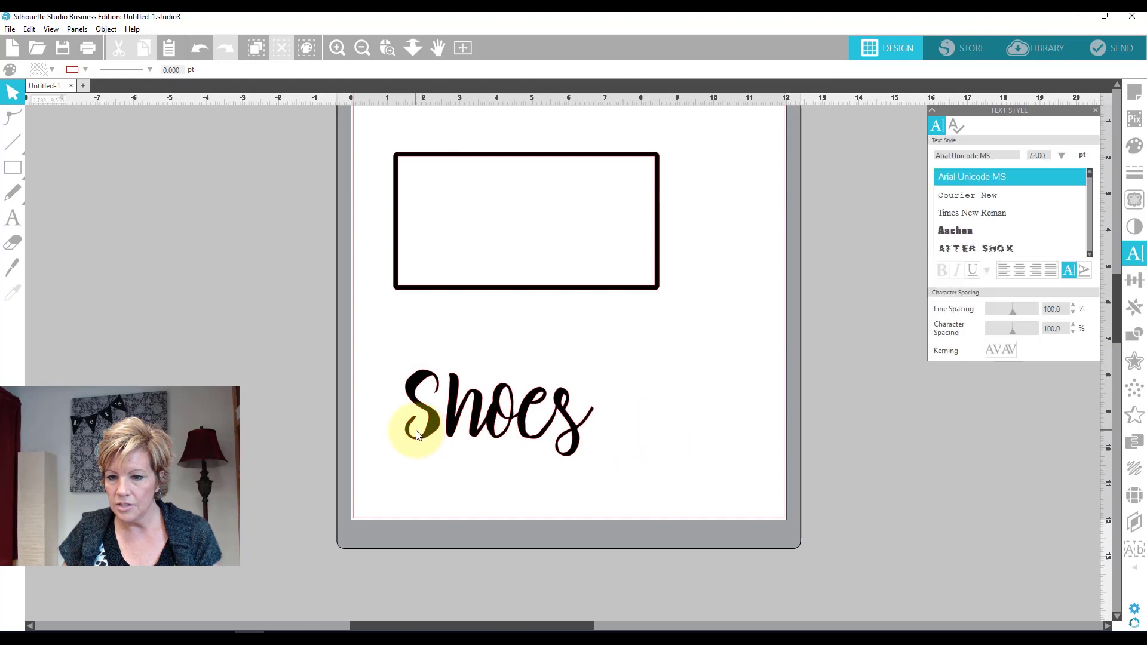
# Move the separate S against the h so they overlap, and weld the whole word "Shoes" into one shape.
pyautogui.moveTo(423, 436); pyautogui.dragTo(422, 422)
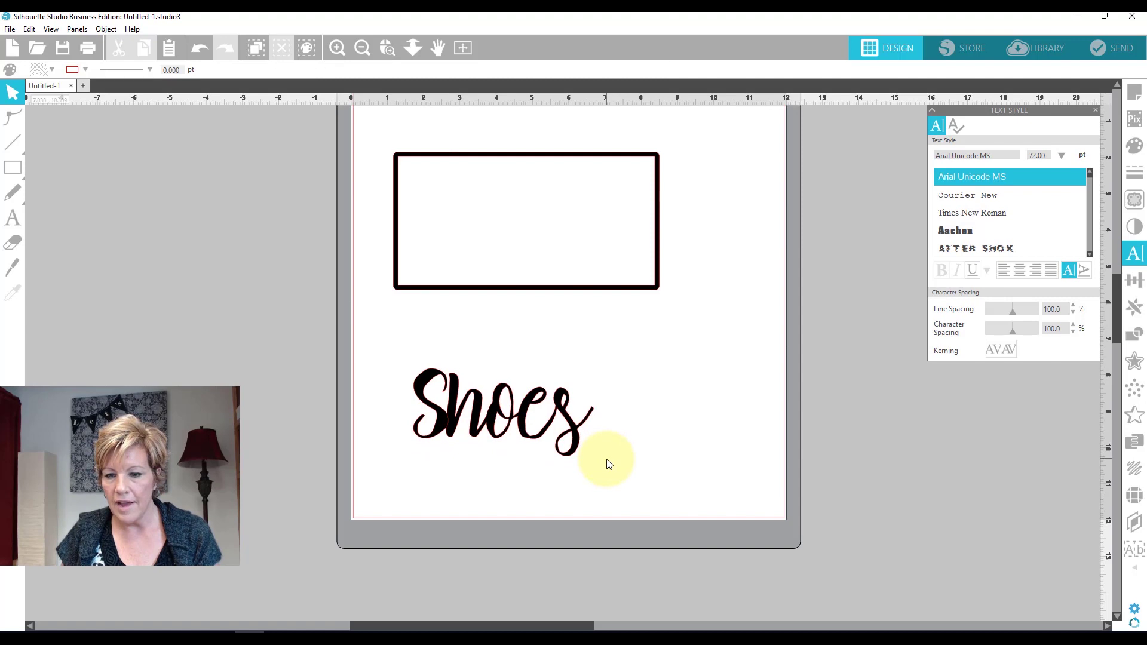
pyautogui.click(431, 418)
pyautogui.moveTo(390, 352); pyautogui.dragTo(596, 440)
pyautogui.rightClick(480, 431)
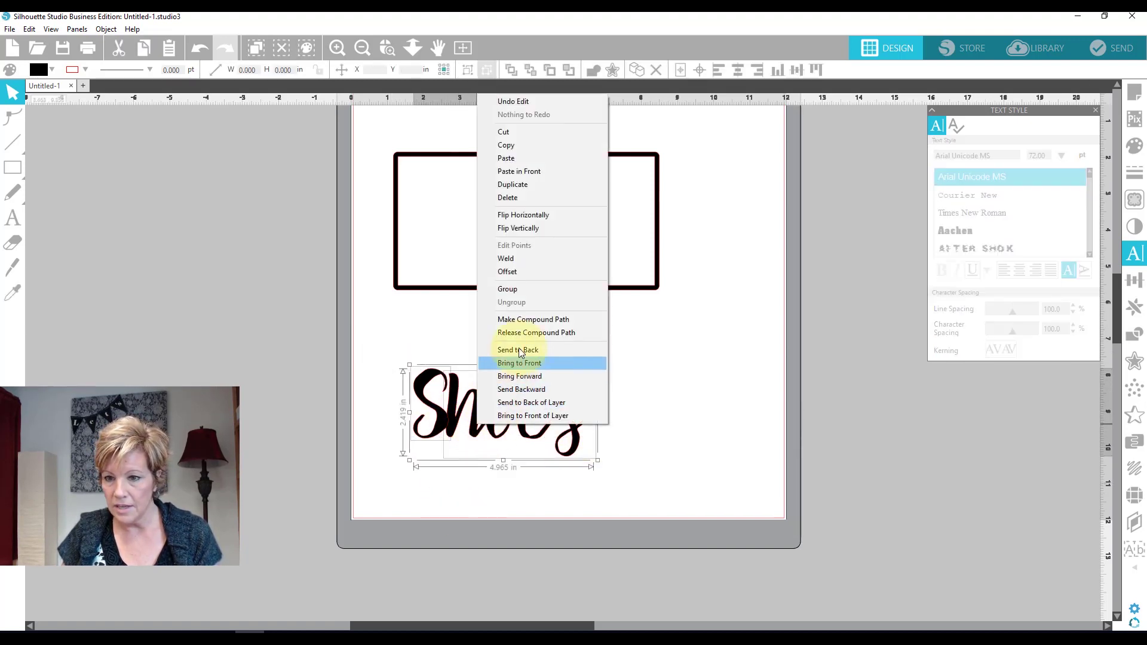
pyautogui.click(543, 264)
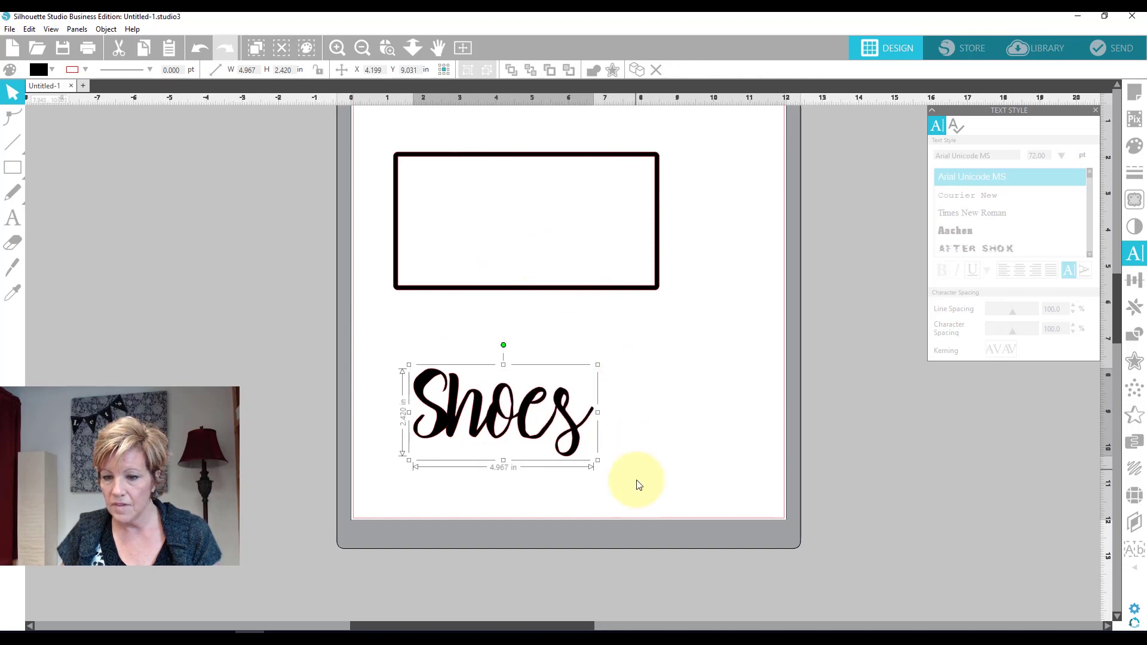
# Enlarge the welded word to about 6.1 in wide and place it inside the black frame.
pyautogui.press('i')
pyautogui.press('v')
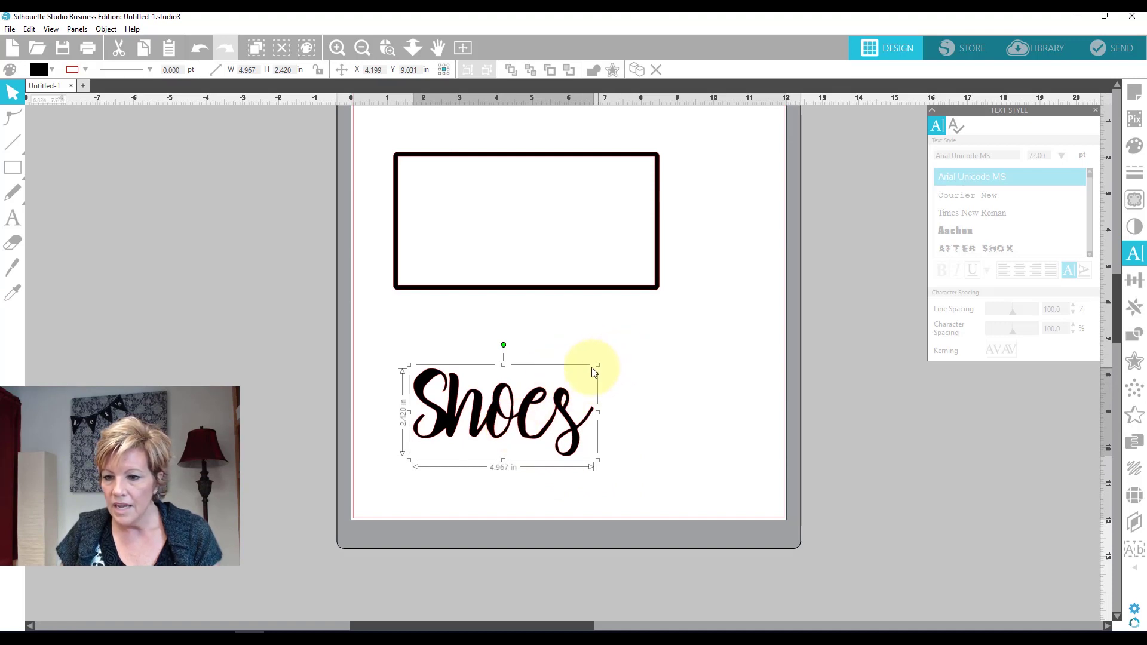
pyautogui.moveTo(609, 357); pyautogui.dragTo(632, 335)
pyautogui.moveTo(486, 404); pyautogui.dragTo(489, 228)
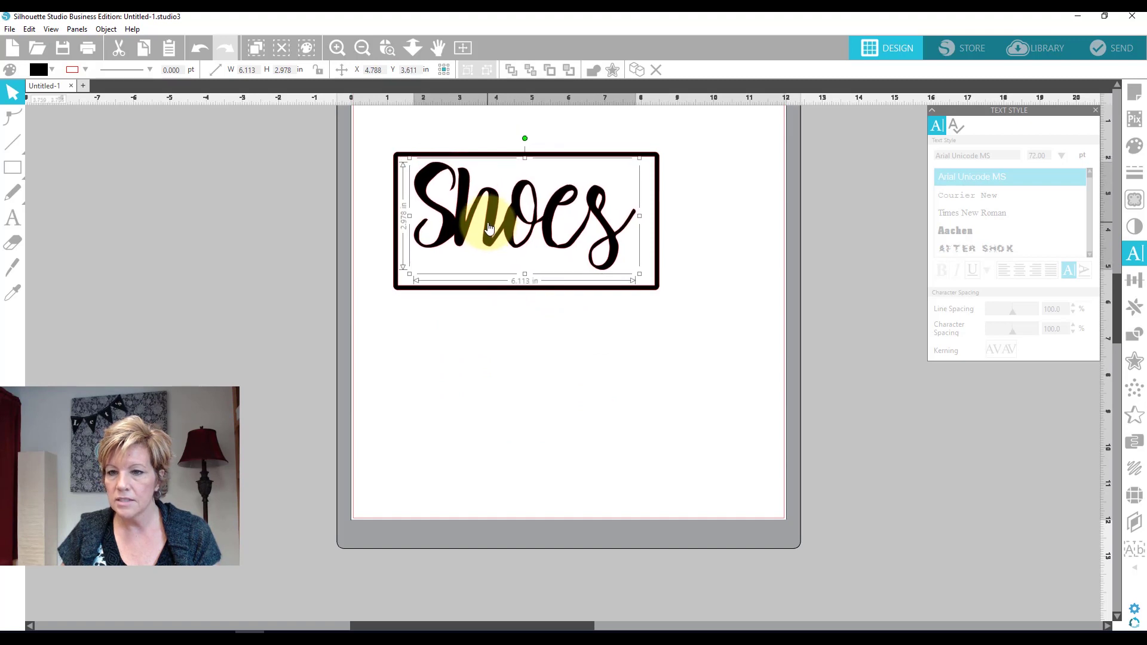
# Tilt the word slightly counterclockwise and recentre it within the frame.
pyautogui.moveTo(639, 157); pyautogui.dragTo(644, 155)
pyautogui.moveTo(525, 136); pyautogui.dragTo(516, 138)
pyautogui.moveTo(525, 247); pyautogui.dragTo(523, 253)
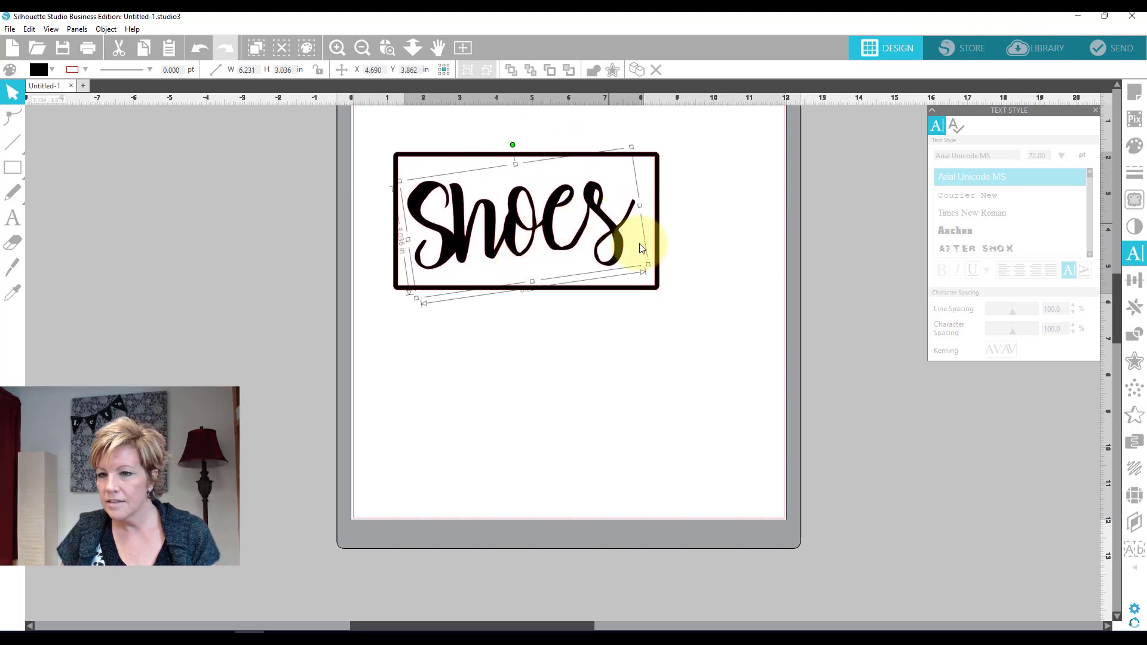
# Enlarge the tilted word to about 7.7 in wide and position it to overlap both the left and right frame sides.
pyautogui.moveTo(649, 264); pyautogui.dragTo(679, 287)
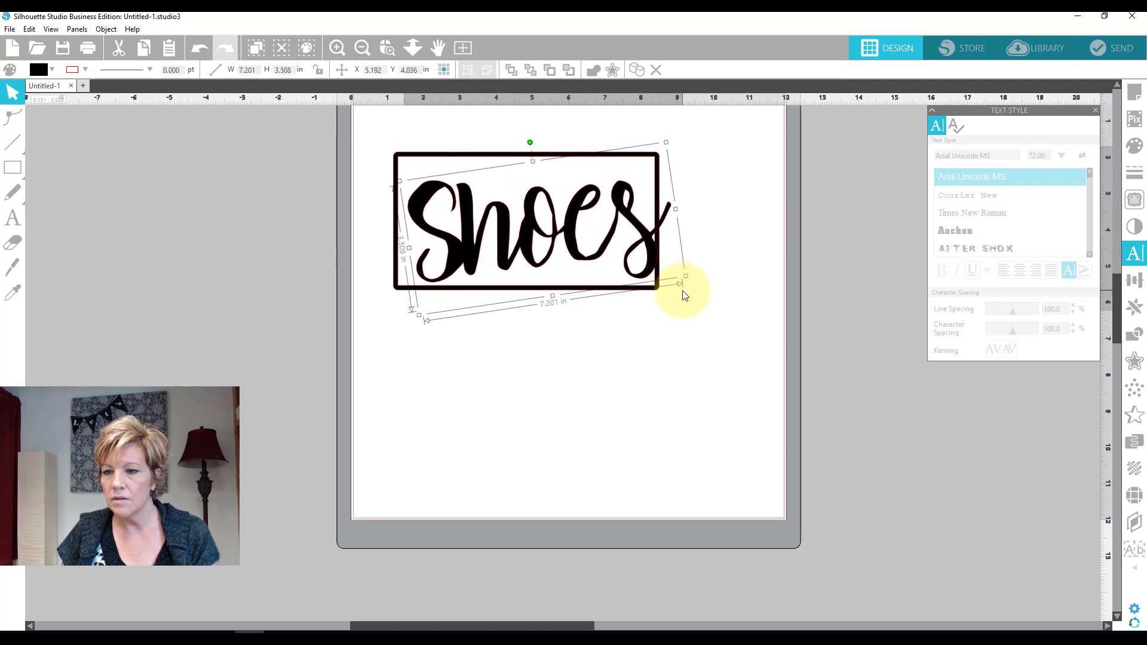
pyautogui.click(624, 330)
pyautogui.click(478, 250)
pyautogui.moveTo(470, 250); pyautogui.dragTo(451, 246)
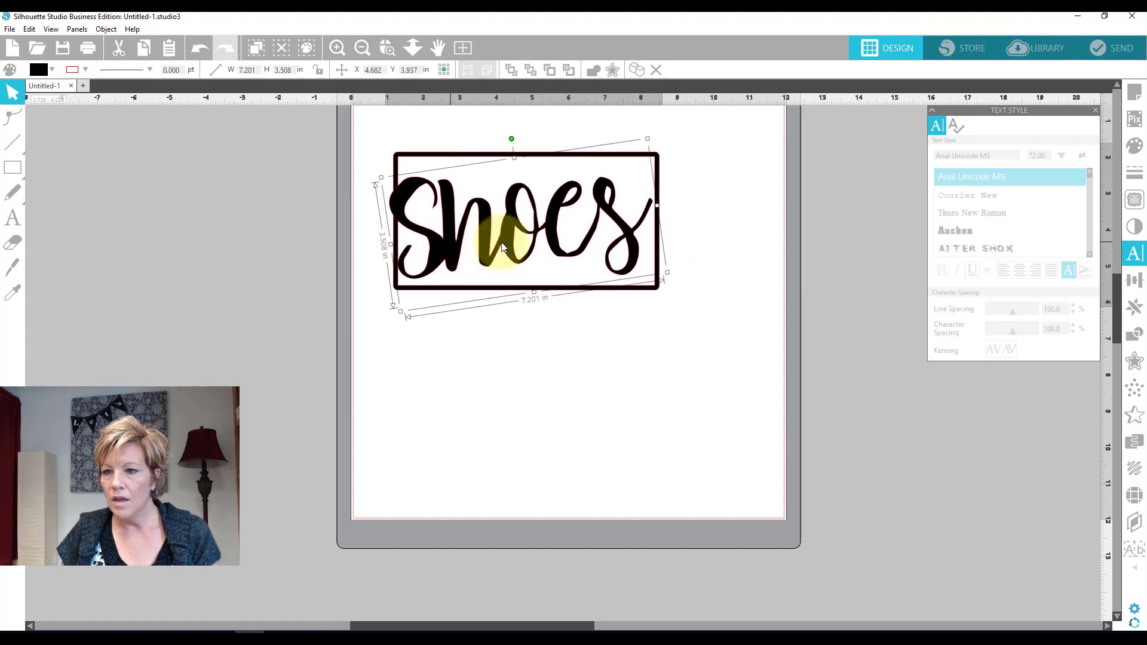
pyautogui.moveTo(667, 274)
pyautogui.mouseDown()
pyautogui.moveTo(688, 288)
pyautogui.moveTo(679, 283)
pyautogui.mouseUp()
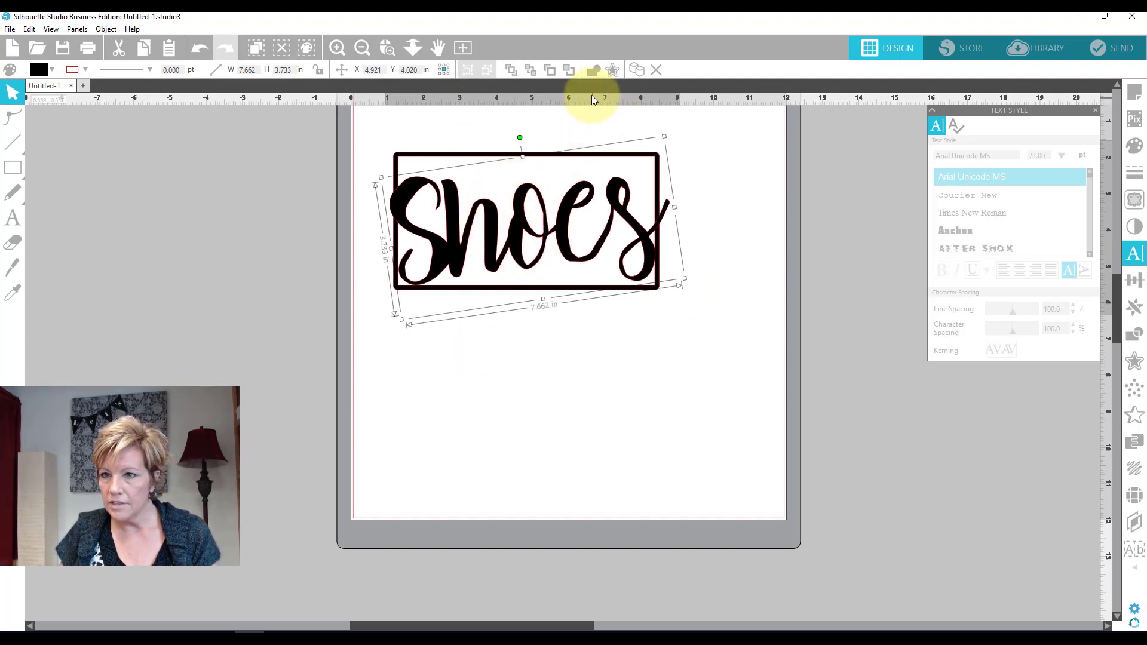
# Create a 0.08 in offset with rounded corners around the word "Shoes".
pyautogui.click(614, 71)
pyautogui.click(938, 149)
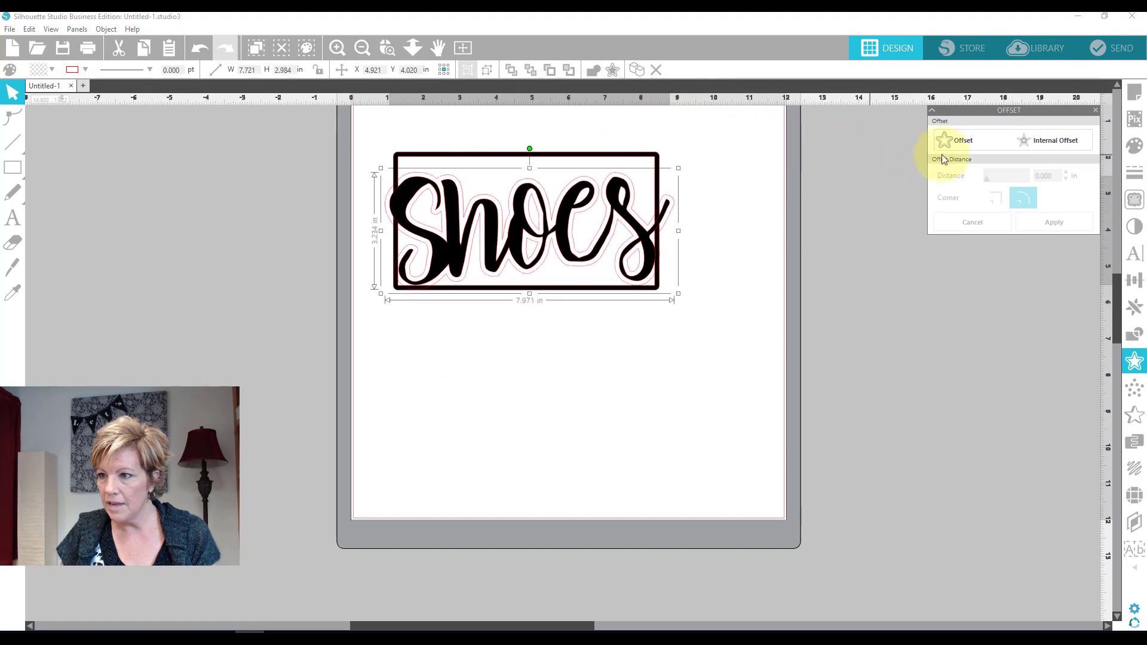
pyautogui.moveTo(1056, 177); pyautogui.dragTo(1009, 163)
pyautogui.write('.0')
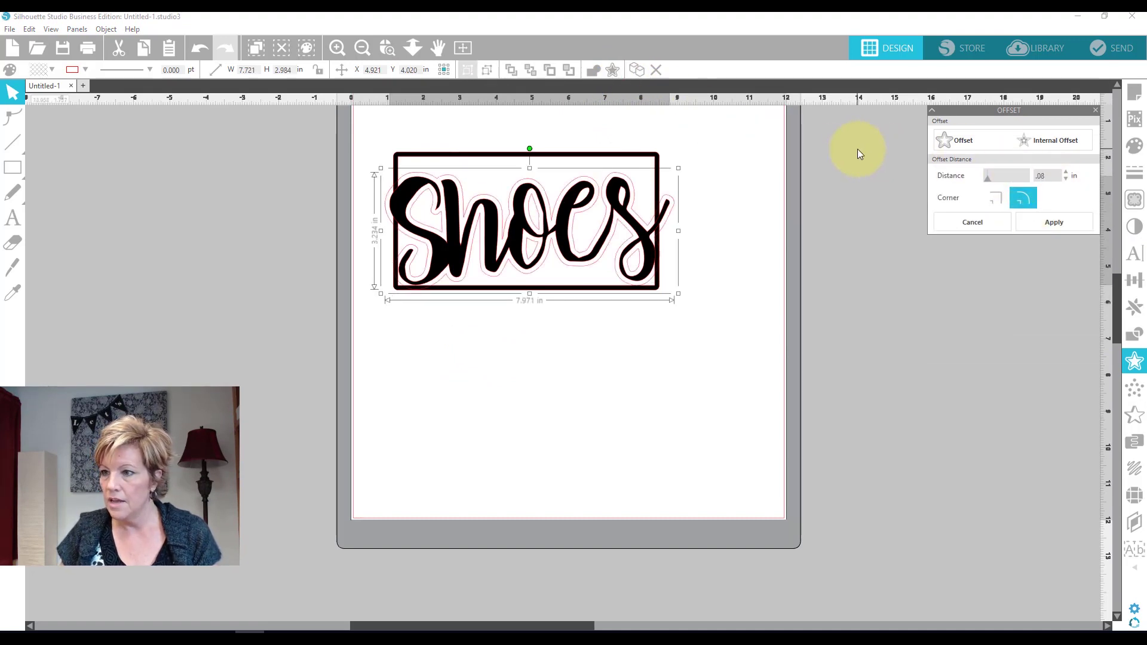
pyautogui.write('8')
pyautogui.click(1052, 221)
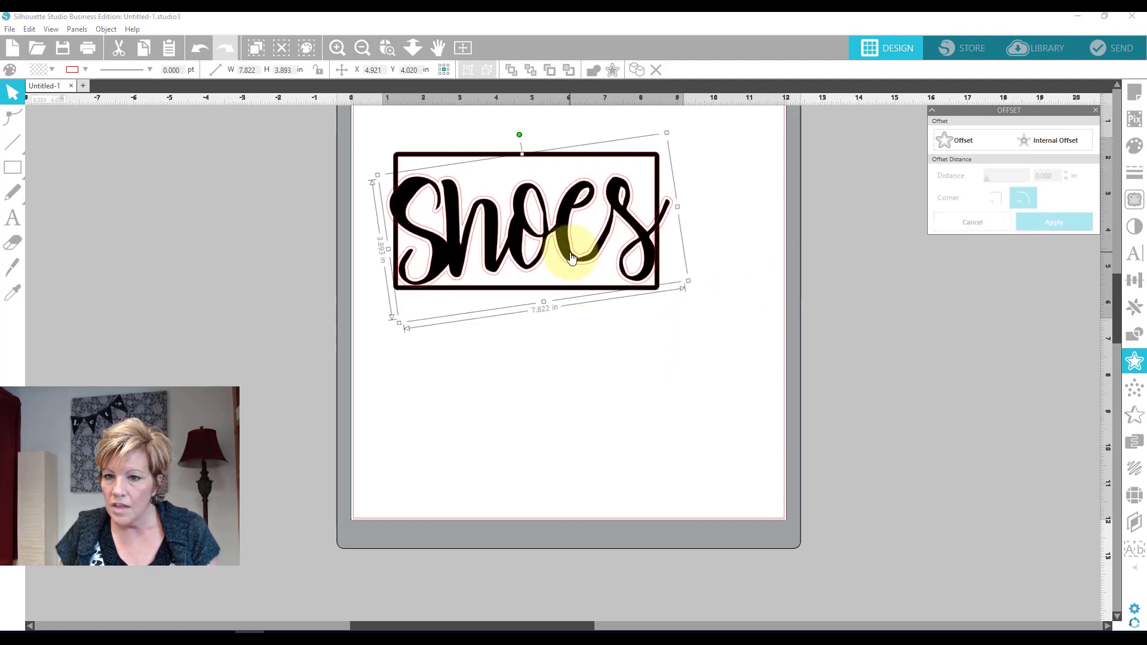
# Subtract the word's offset shape from the black frame to leave gaps around the letters.
pyautogui.click(441, 156)
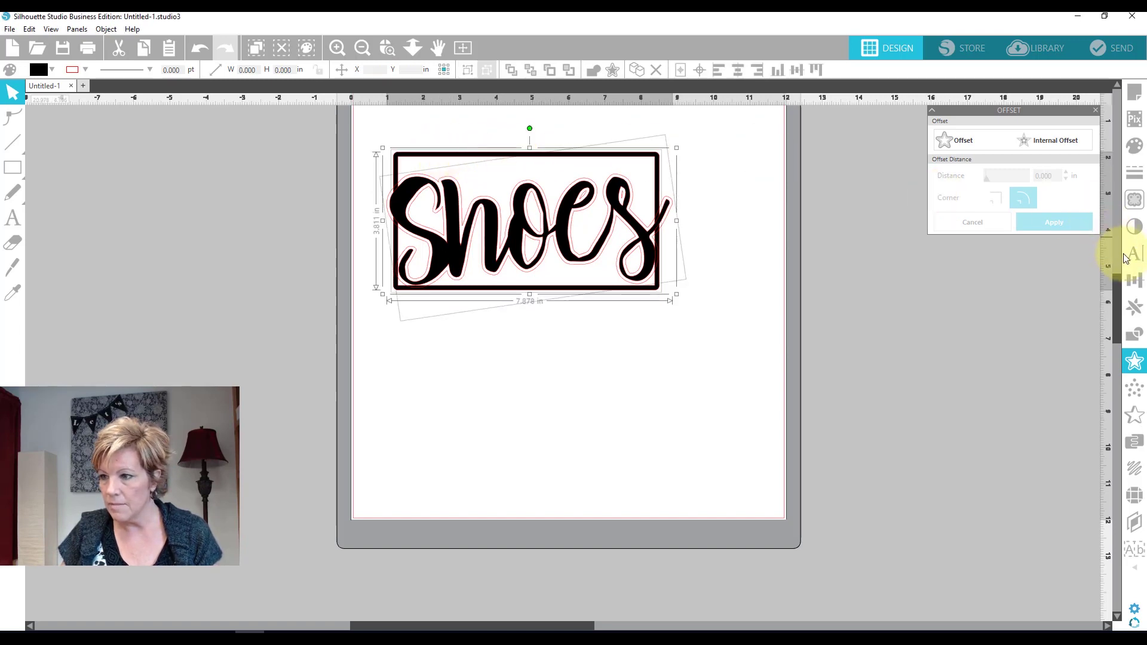
pyautogui.click(1134, 333)
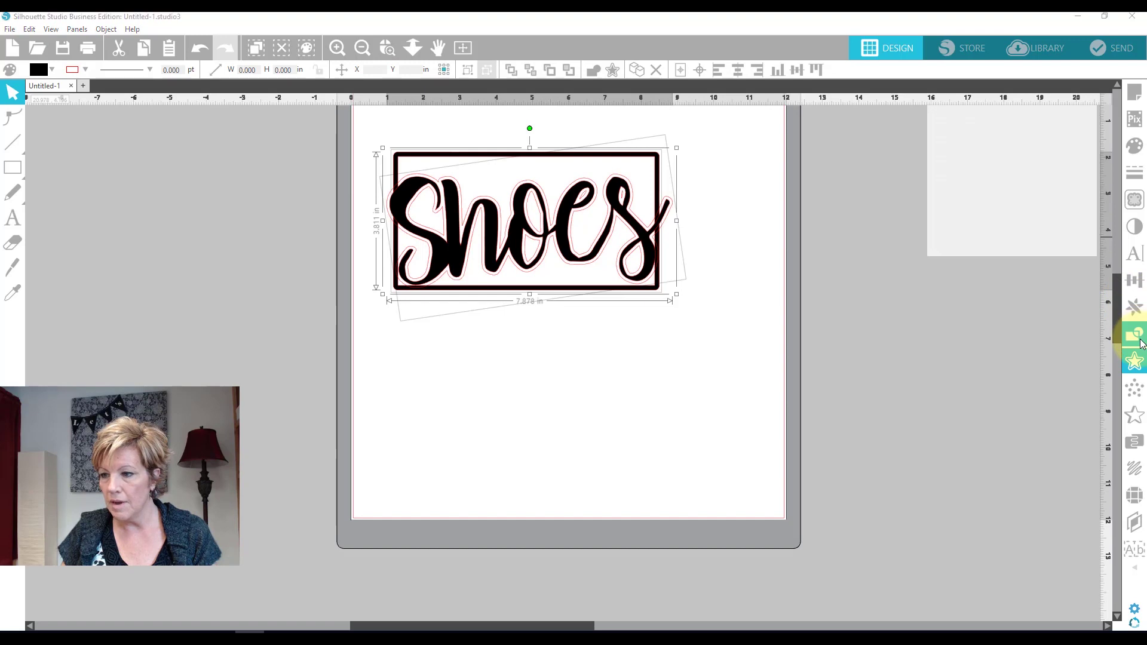
pyautogui.click(1056, 145)
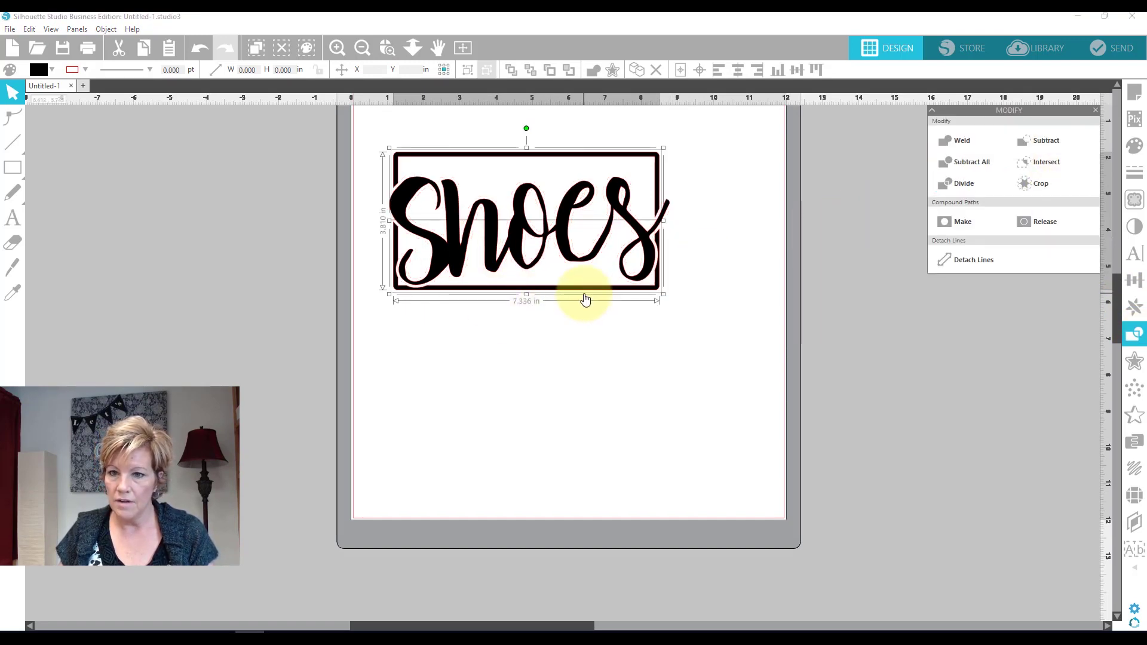
pyautogui.press('i')
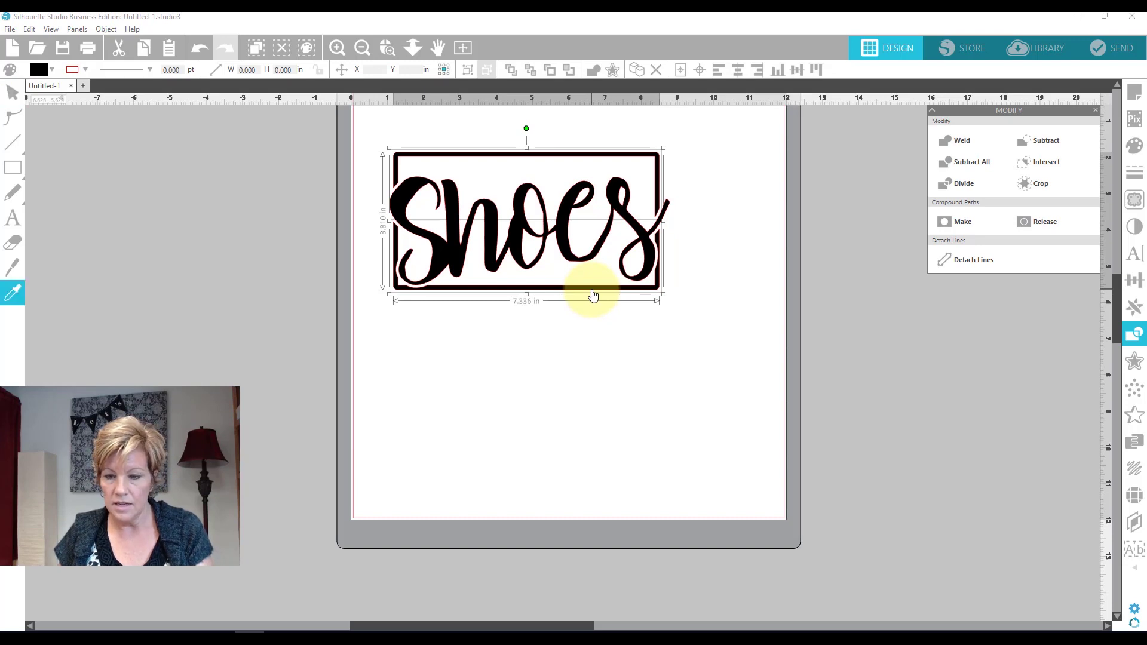
pyautogui.press('Escape')
pyautogui.click(556, 322)
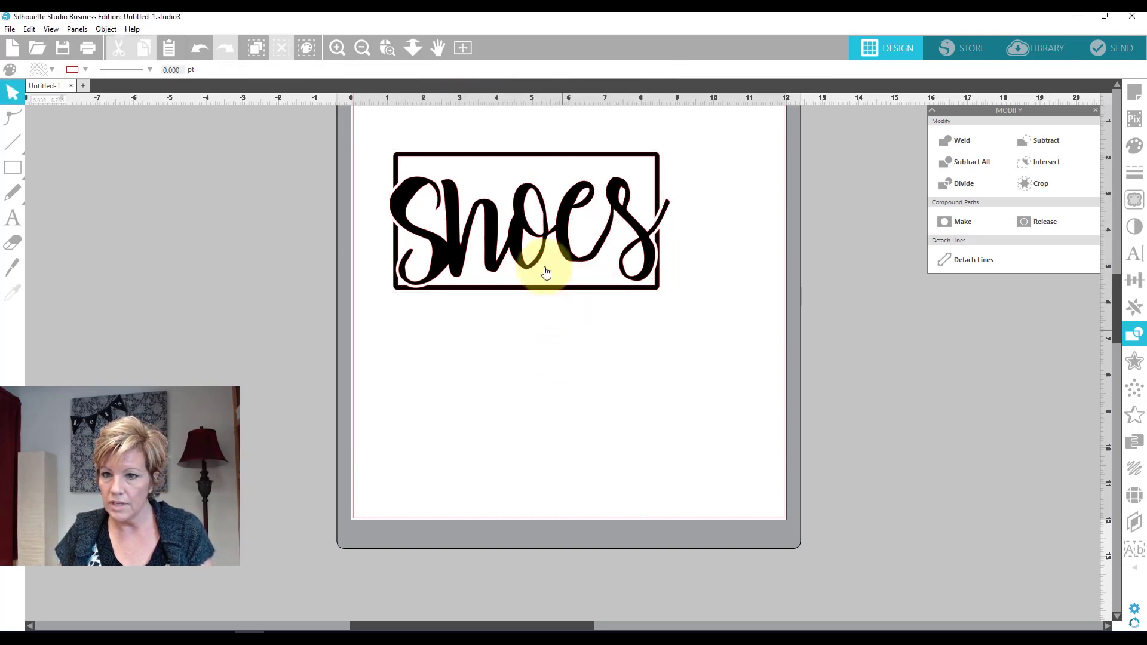
# Combine the word "Shoes" and the black frame pieces into a single compound path.
pyautogui.moveTo(384, 149); pyautogui.dragTo(702, 331)
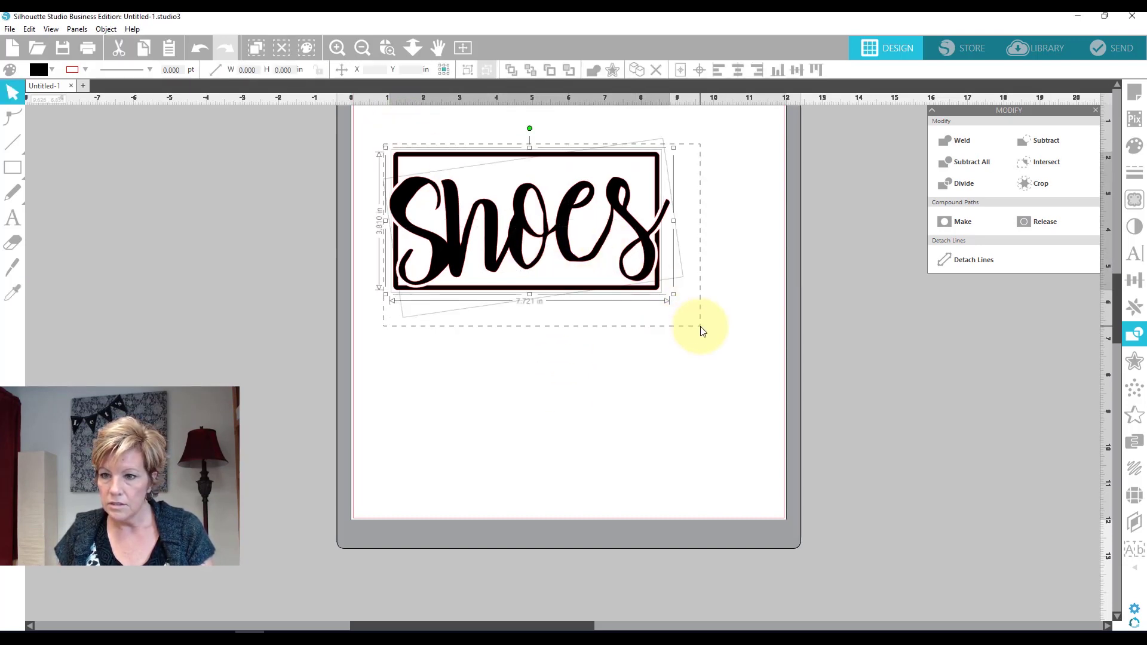
pyautogui.press('i')
pyautogui.press('Escape')
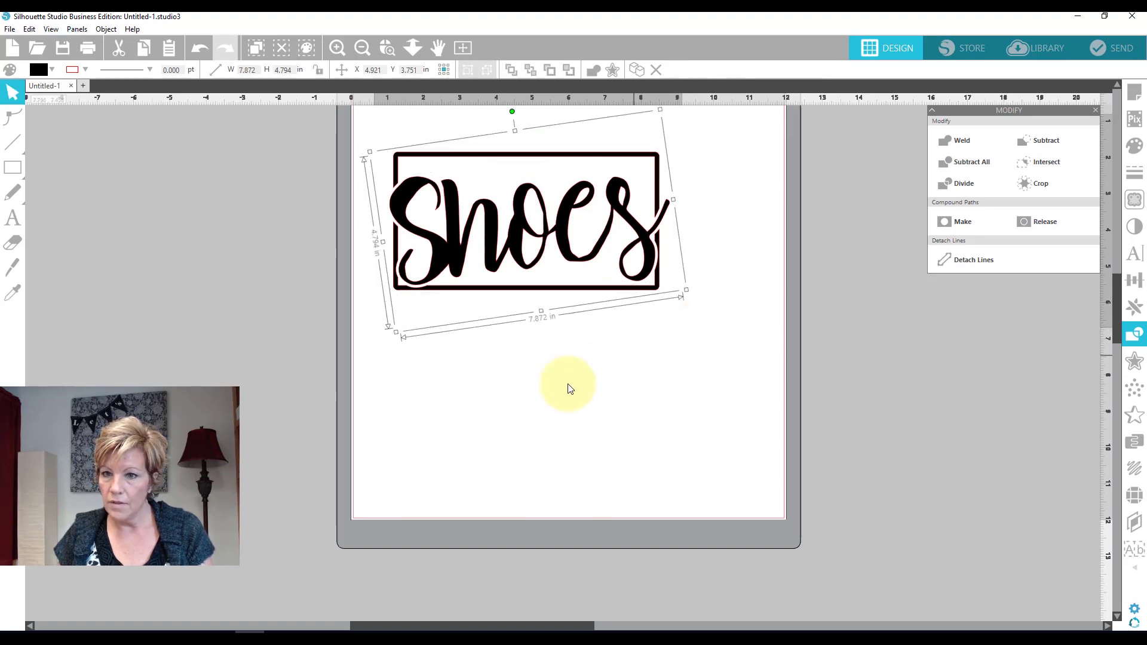
pyautogui.click(549, 397)
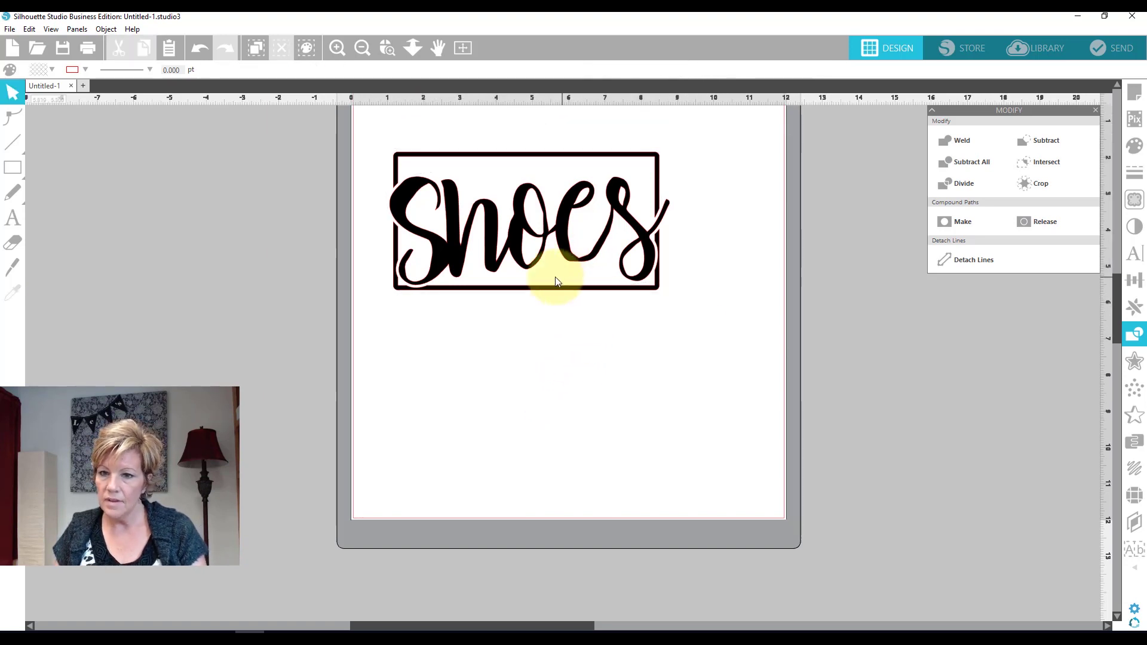
# Move the combined design near the page's upper-left corner and flip it horizontally for cutting.
pyautogui.moveTo(505, 247); pyautogui.dragTo(483, 215)
pyautogui.scroll(2, 509, 241)
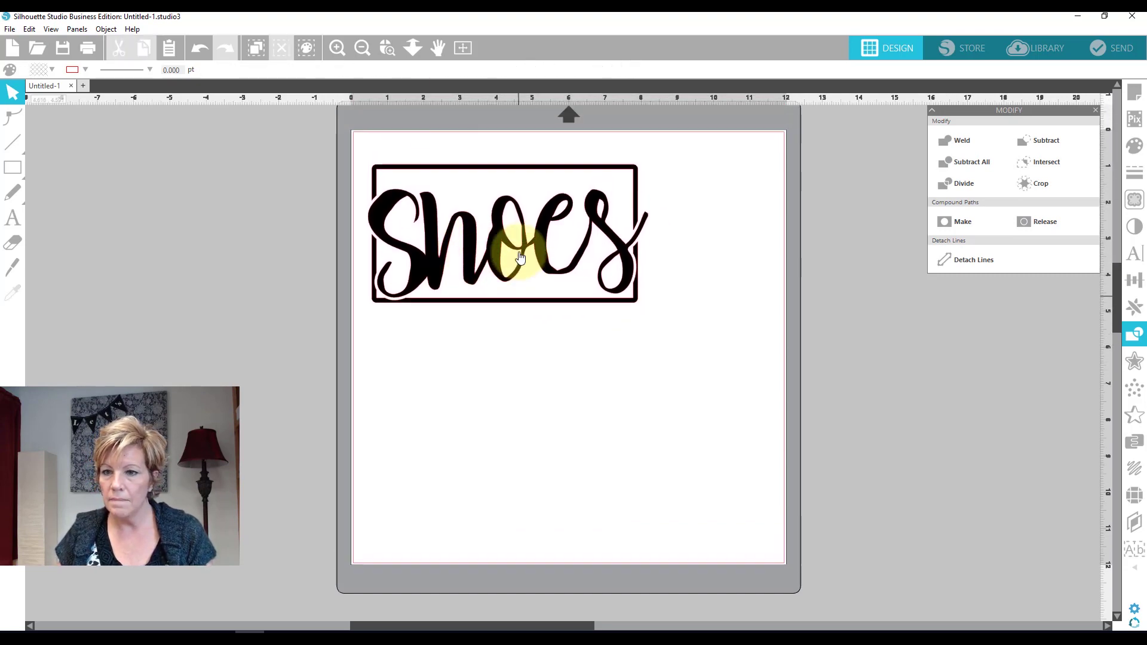
pyautogui.moveTo(476, 240); pyautogui.dragTo(475, 218)
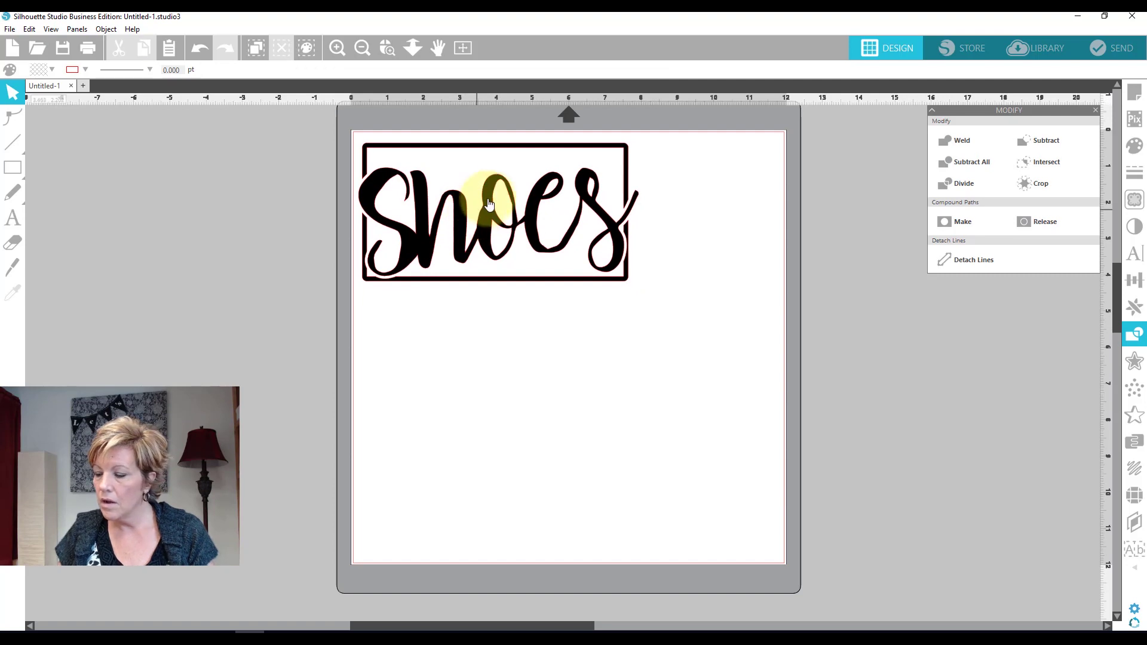
pyautogui.rightClick(461, 219)
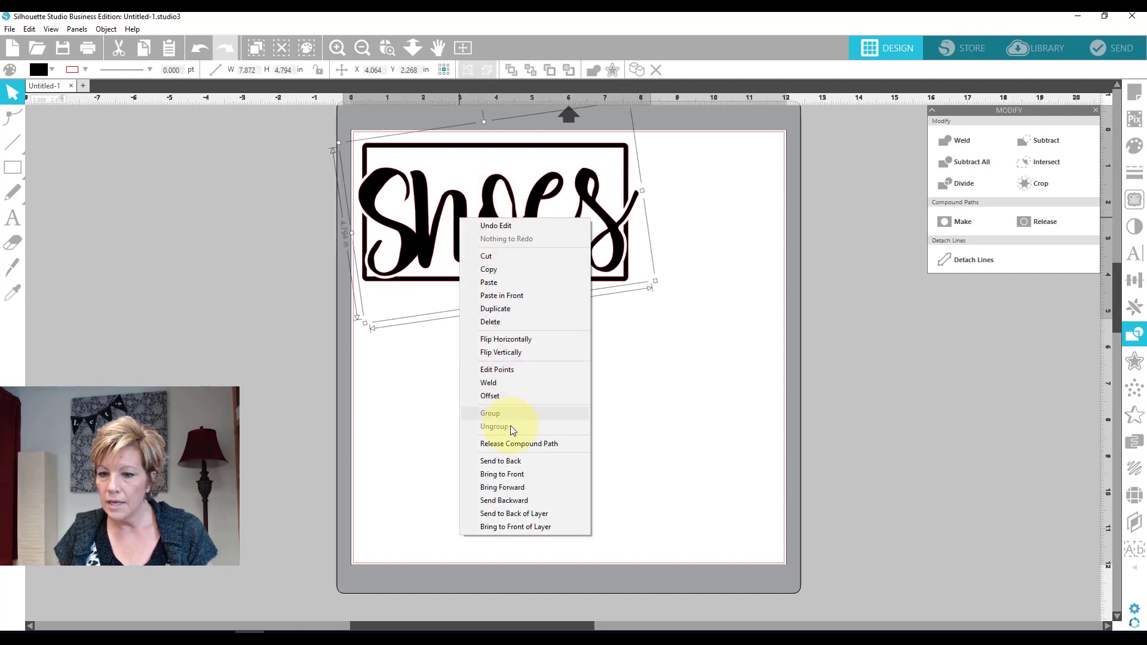
pyautogui.click(546, 341)
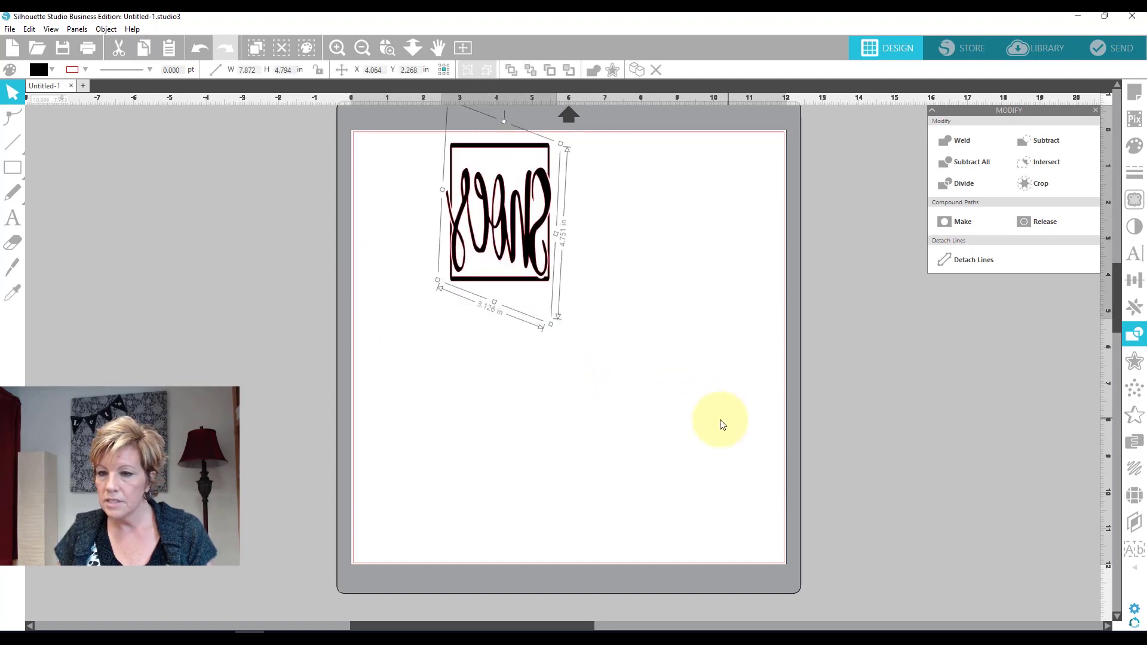
# Open the cut settings for sending and choose Siser EasyWeed HTV as the material type.
pyautogui.click(1099, 48)
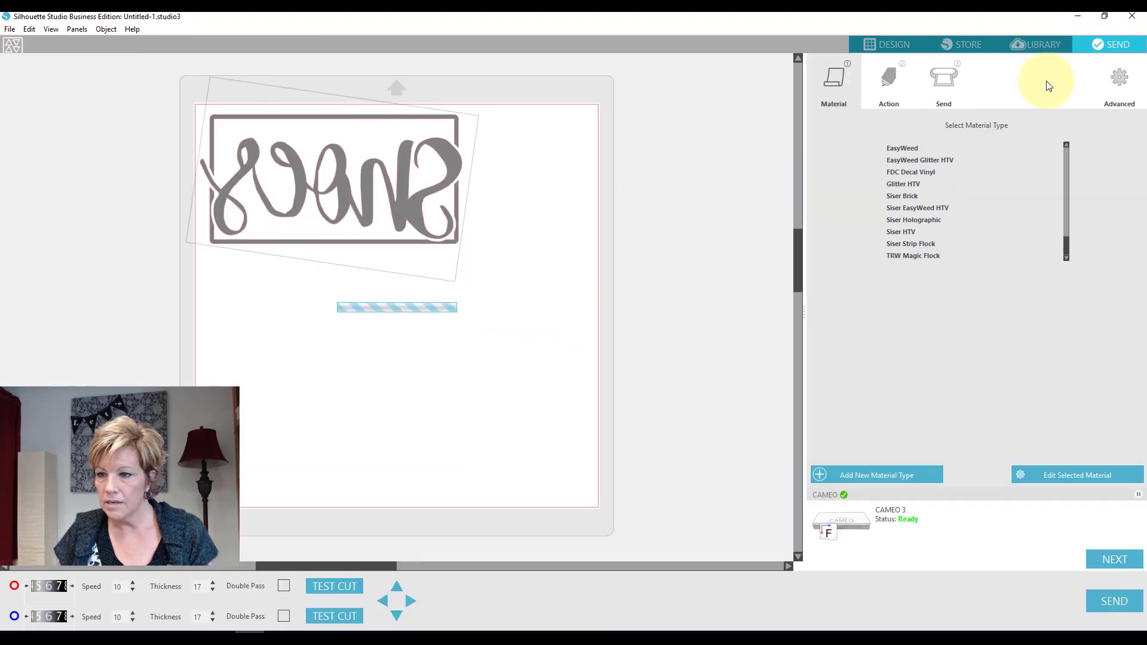
pyautogui.click(946, 207)
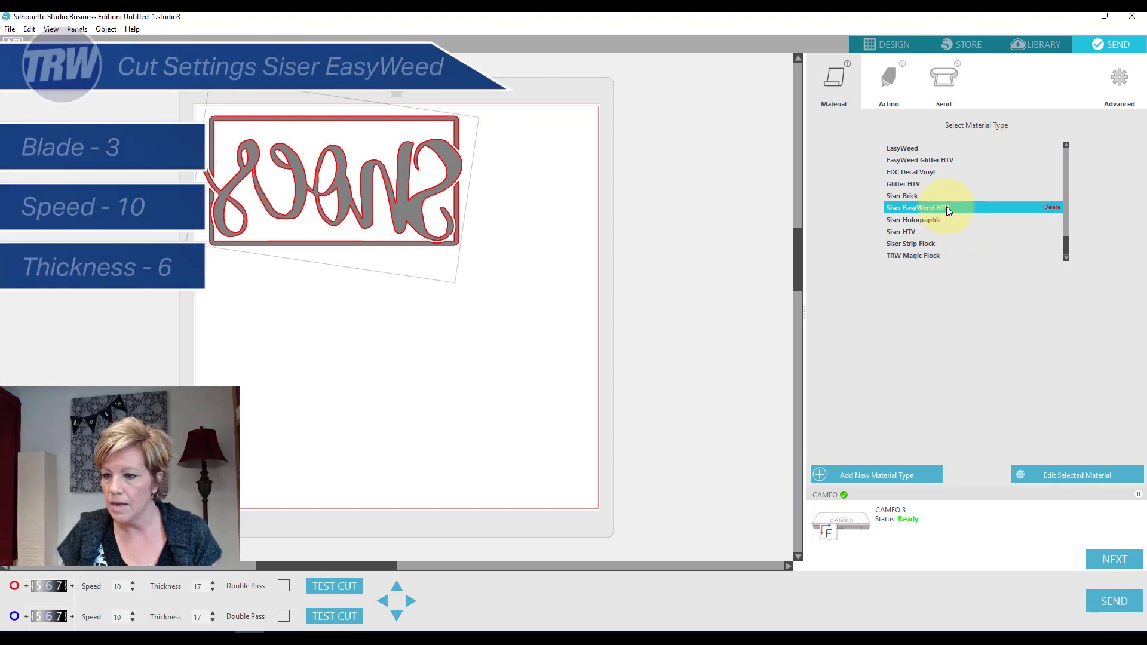
pyautogui.click(947, 208)
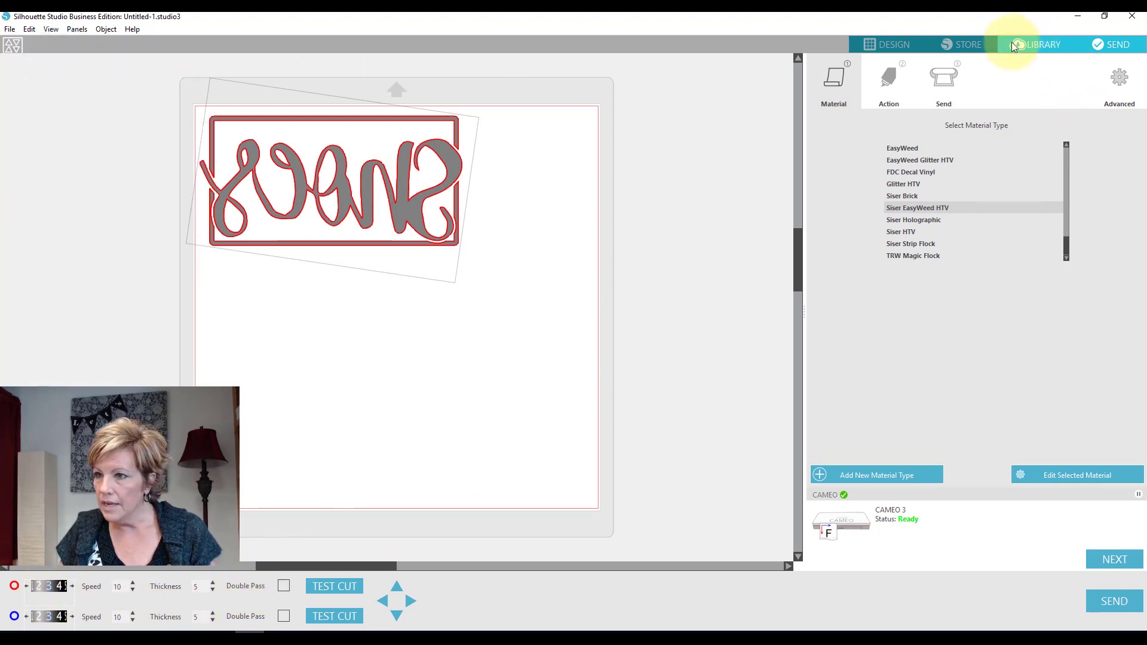
# Check the page size and cutting mat in the design's page setup and return to the send settings.
pyautogui.click(908, 45)
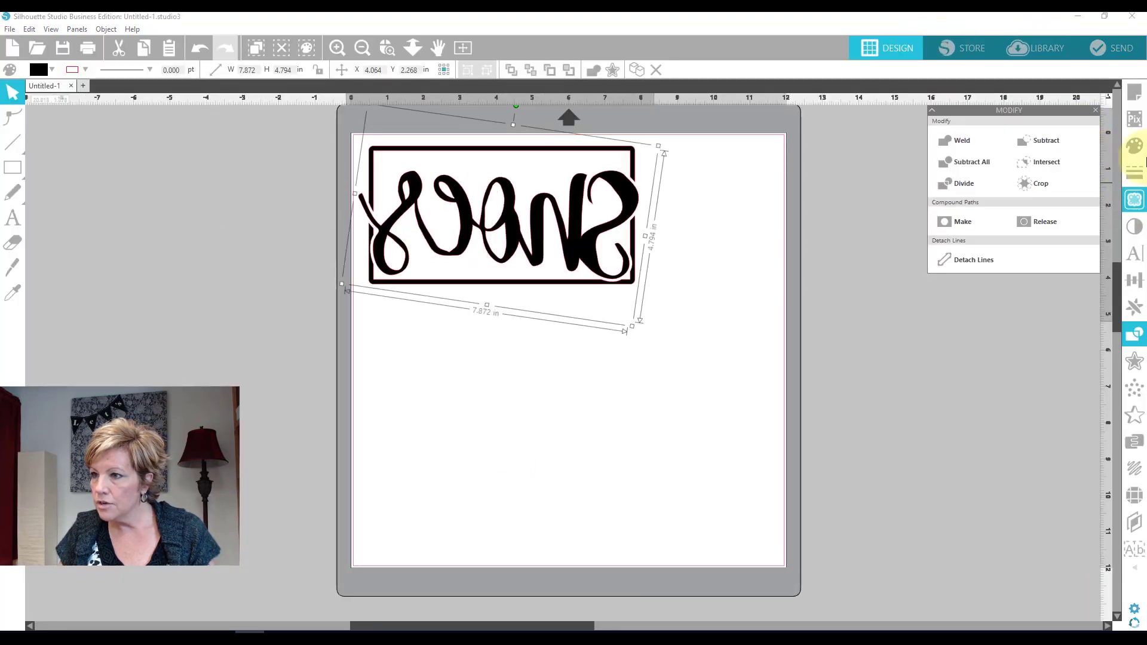
pyautogui.click(1138, 90)
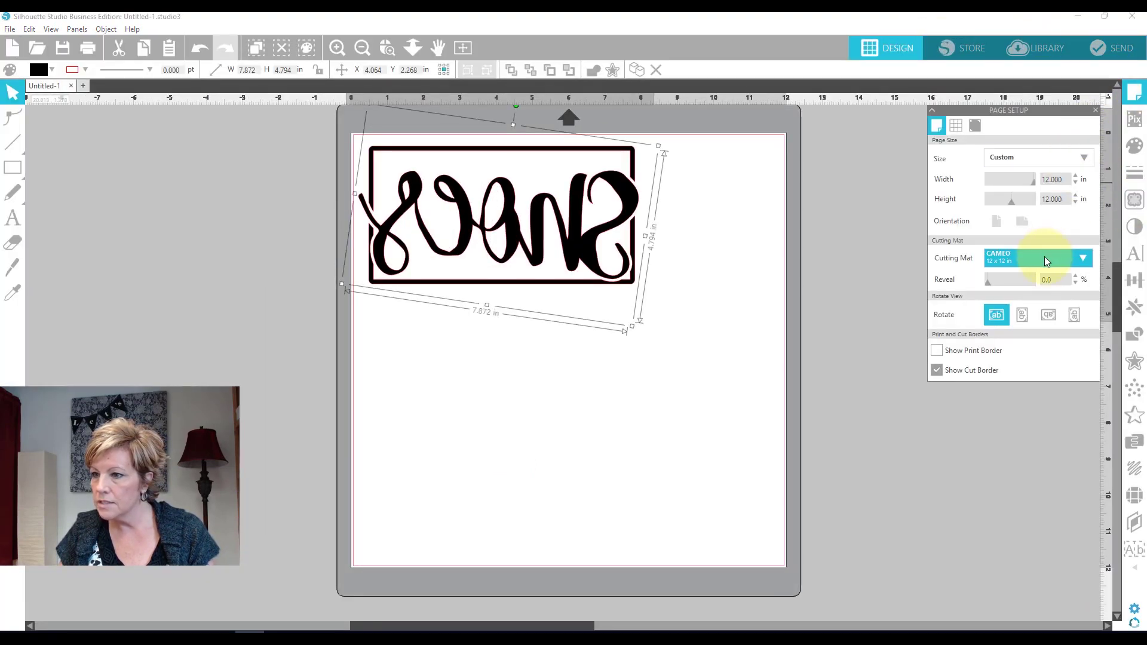
pyautogui.click(1107, 47)
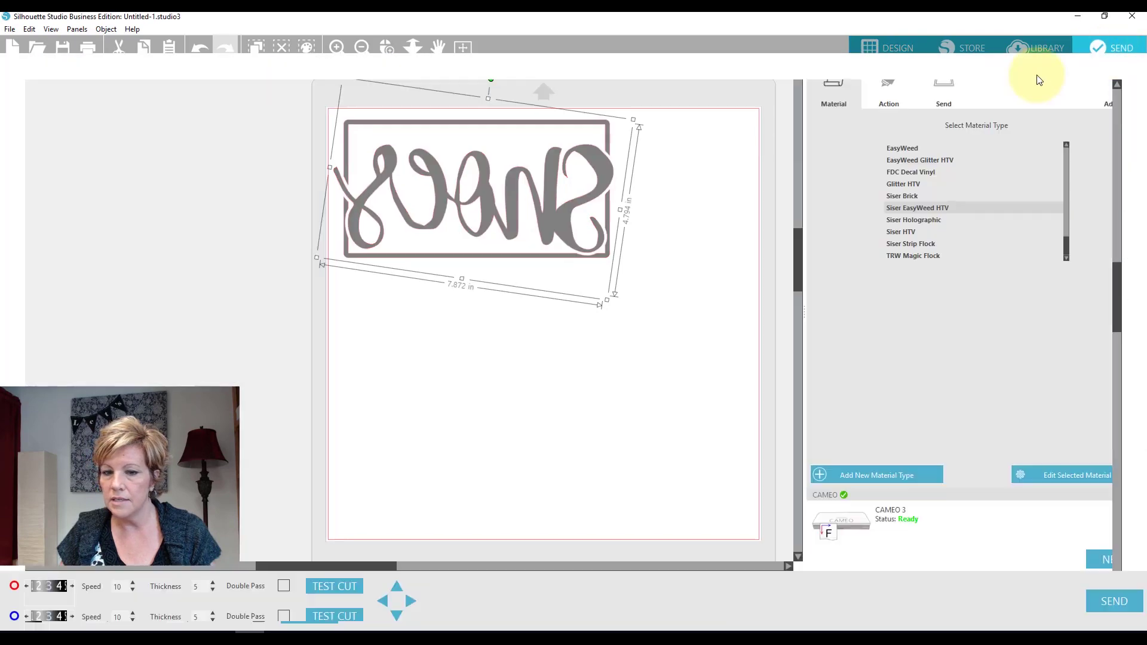